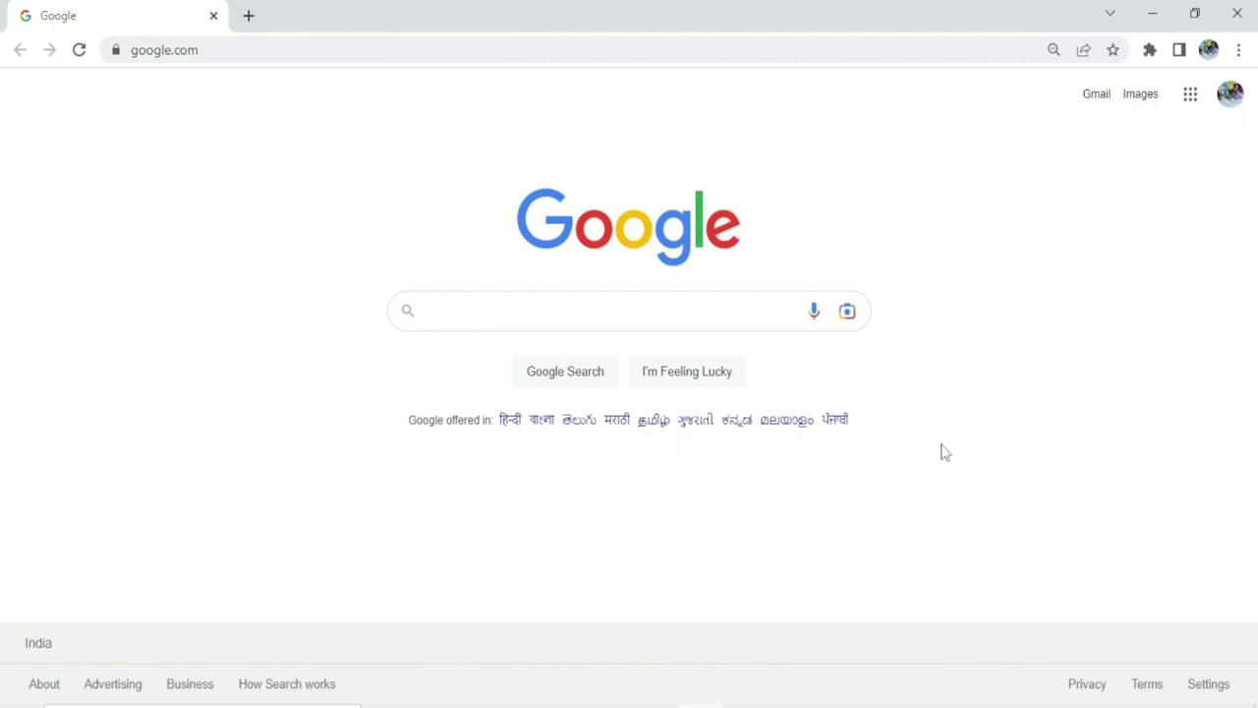
# - Search Google for 'aadhaar with pan link' from recent searches and open the Link Aadhaar User Manual result
pyautogui.click(502, 318)
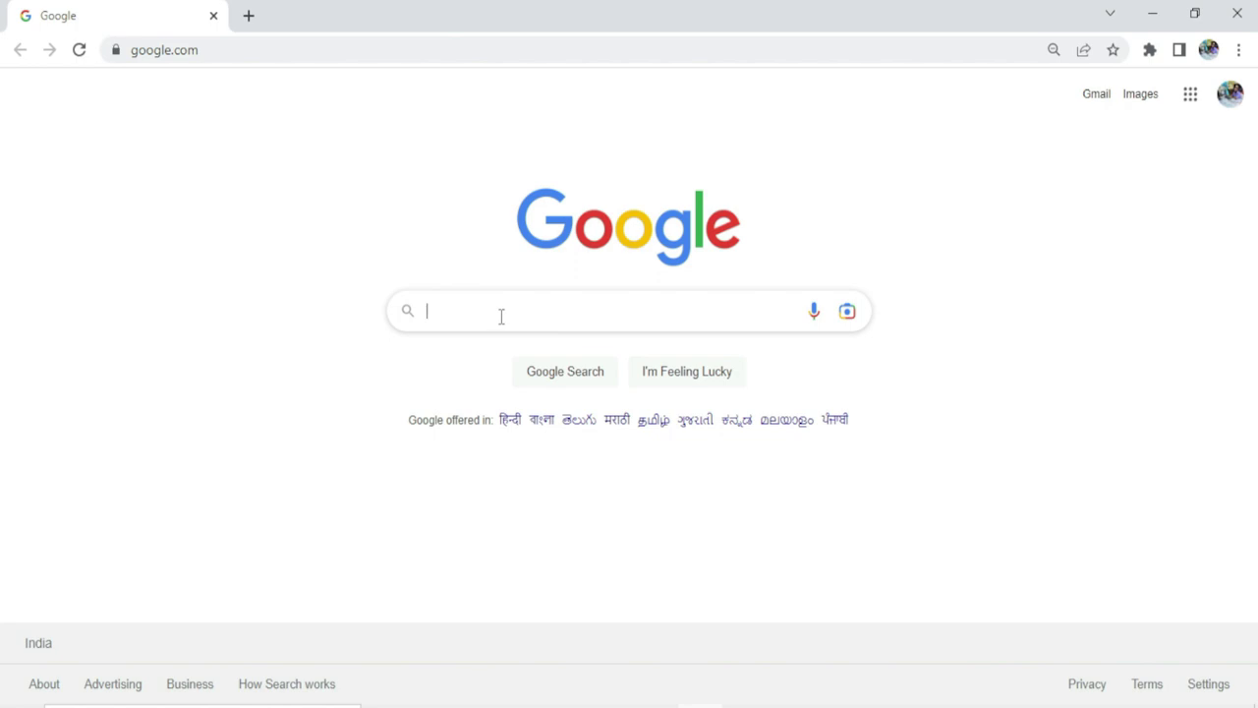
pyautogui.click(501, 316)
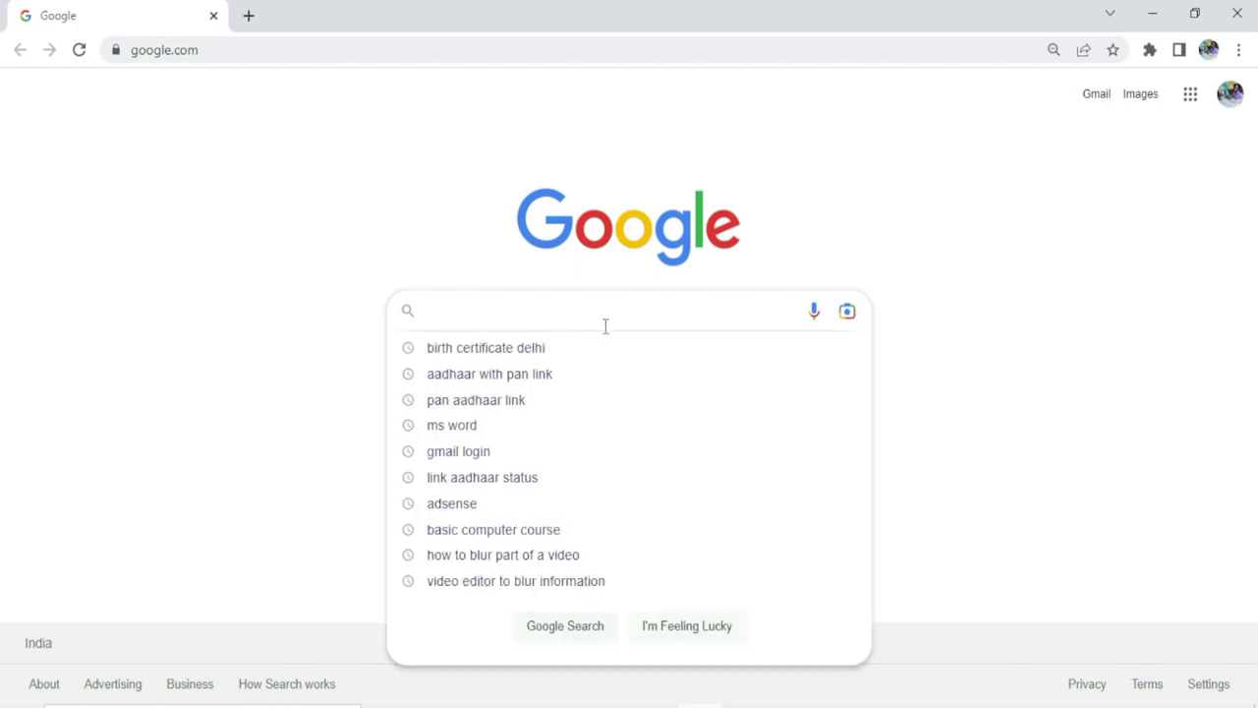
pyautogui.click(548, 383)
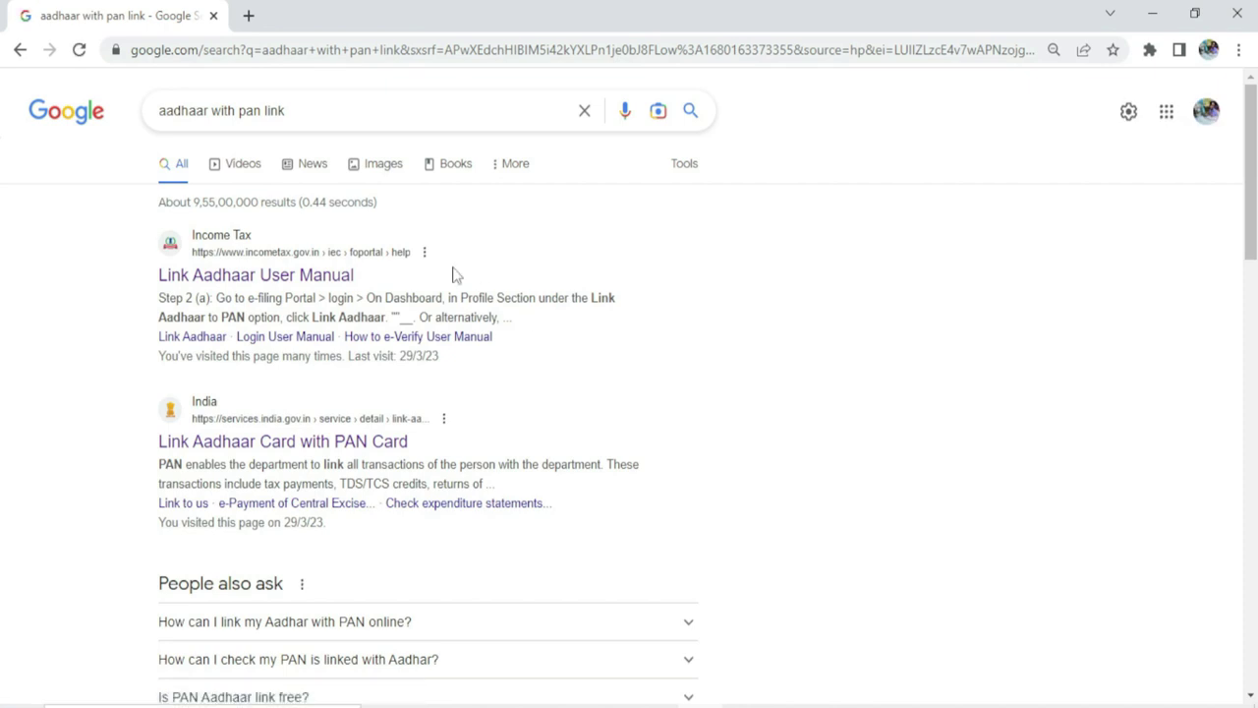
pyautogui.click(315, 279)
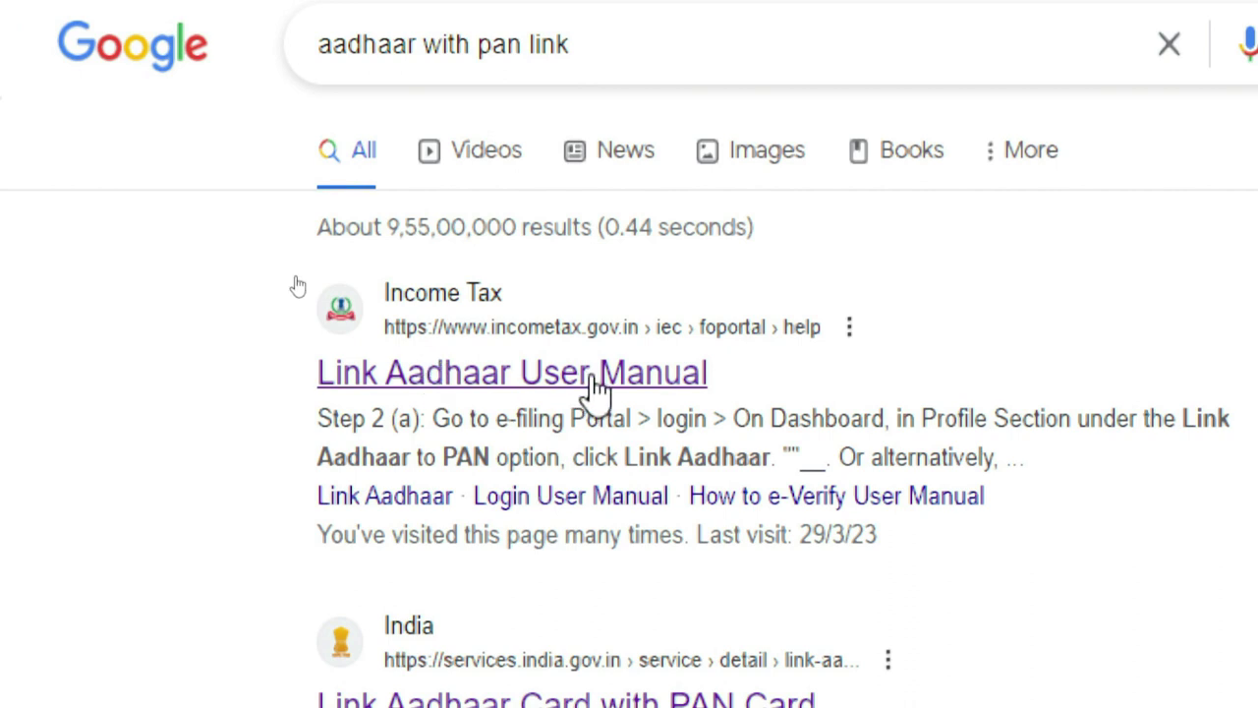
# - Open the Link Aadhaar User Manual page, then go to the e-Filing home page
pyautogui.click(504, 379)
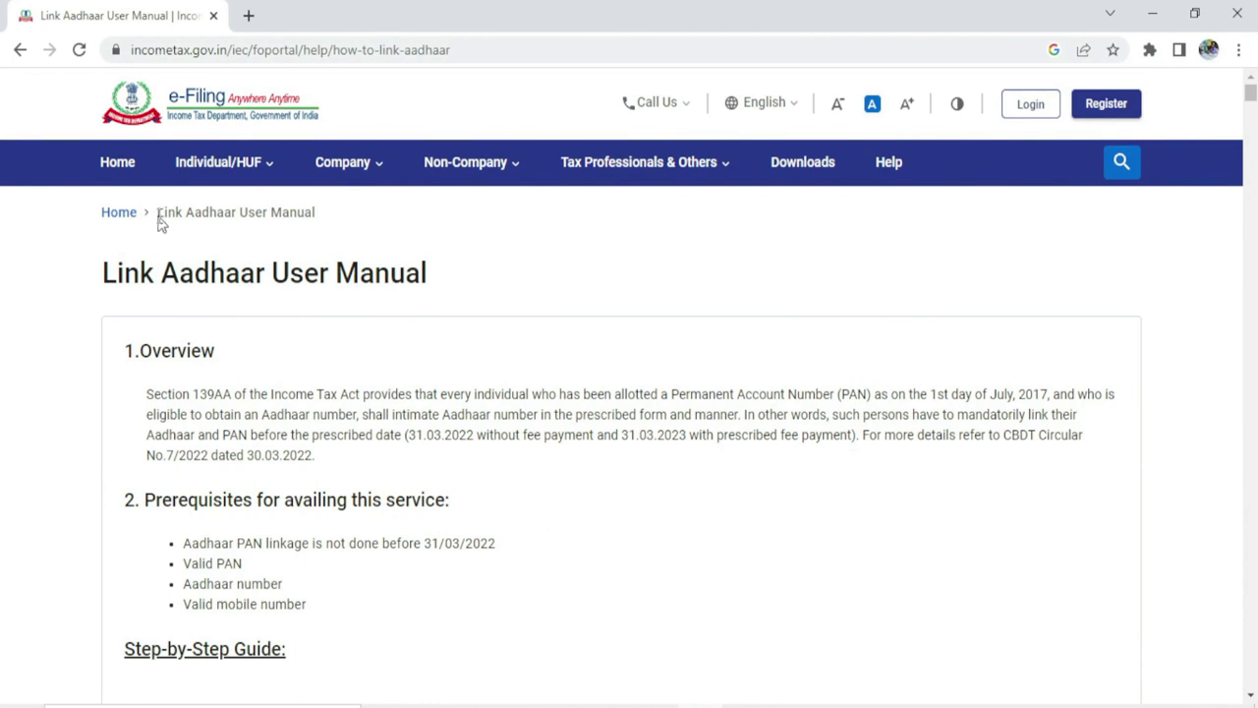
pyautogui.click(118, 163)
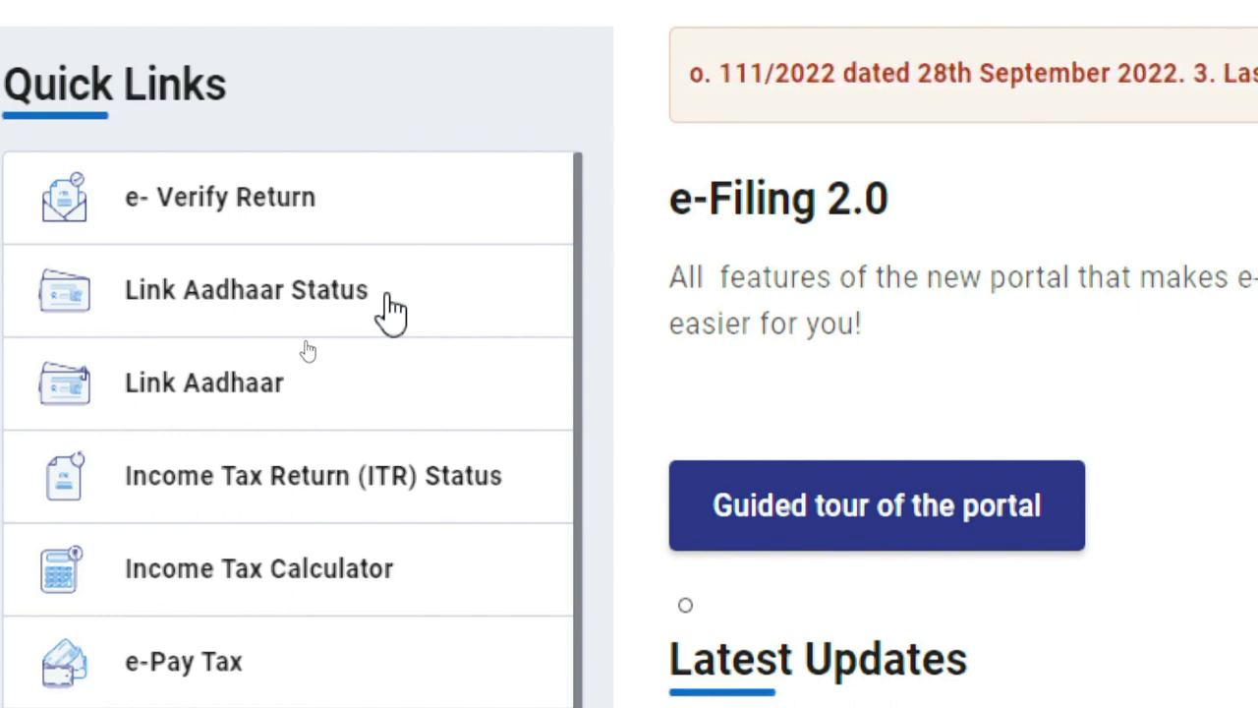
# - Enter the PAN and Aadhaar in the Link Aadhaar form, validate, and continue to e-Pay Tax
pyautogui.click(185, 389)
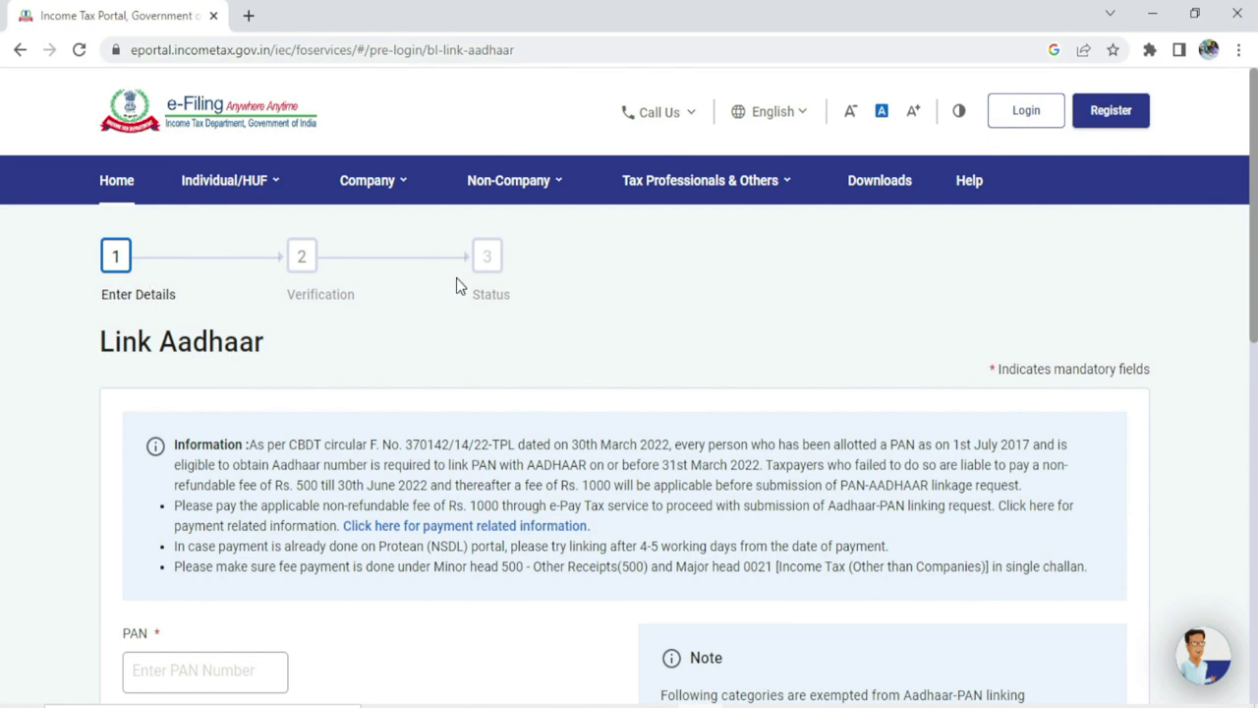
pyautogui.scroll(-3, 455, 337)
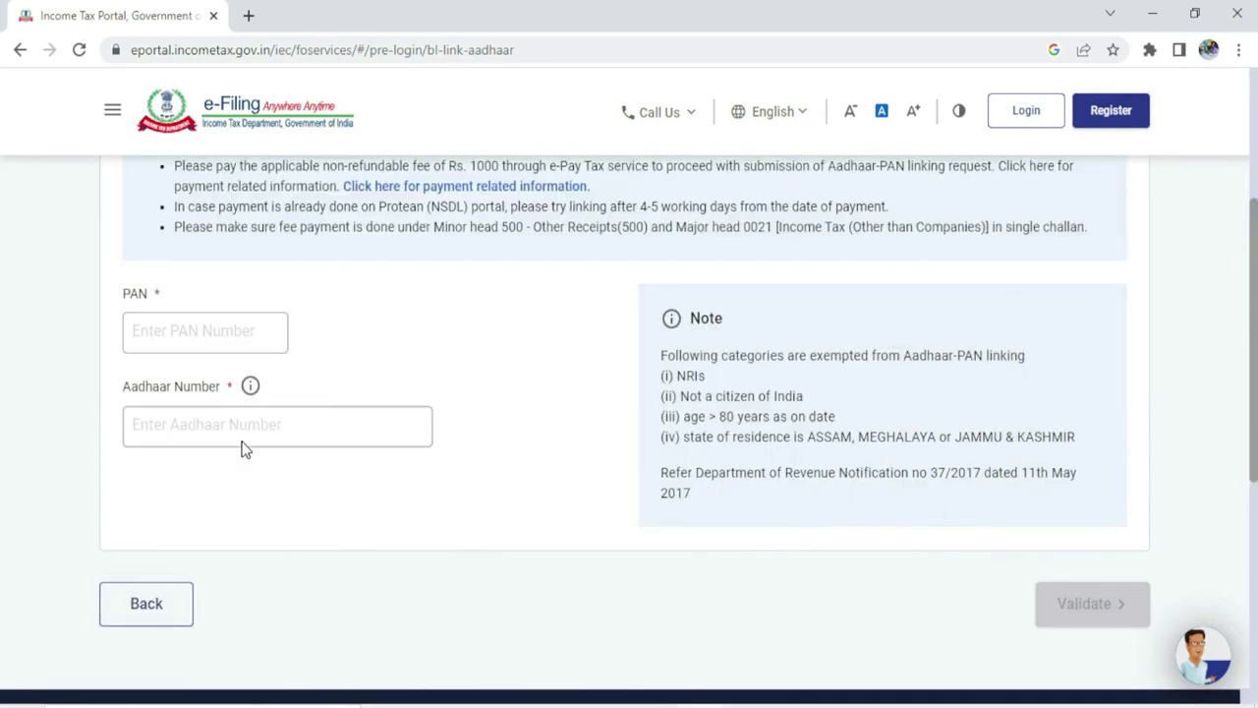
pyautogui.click(166, 330)
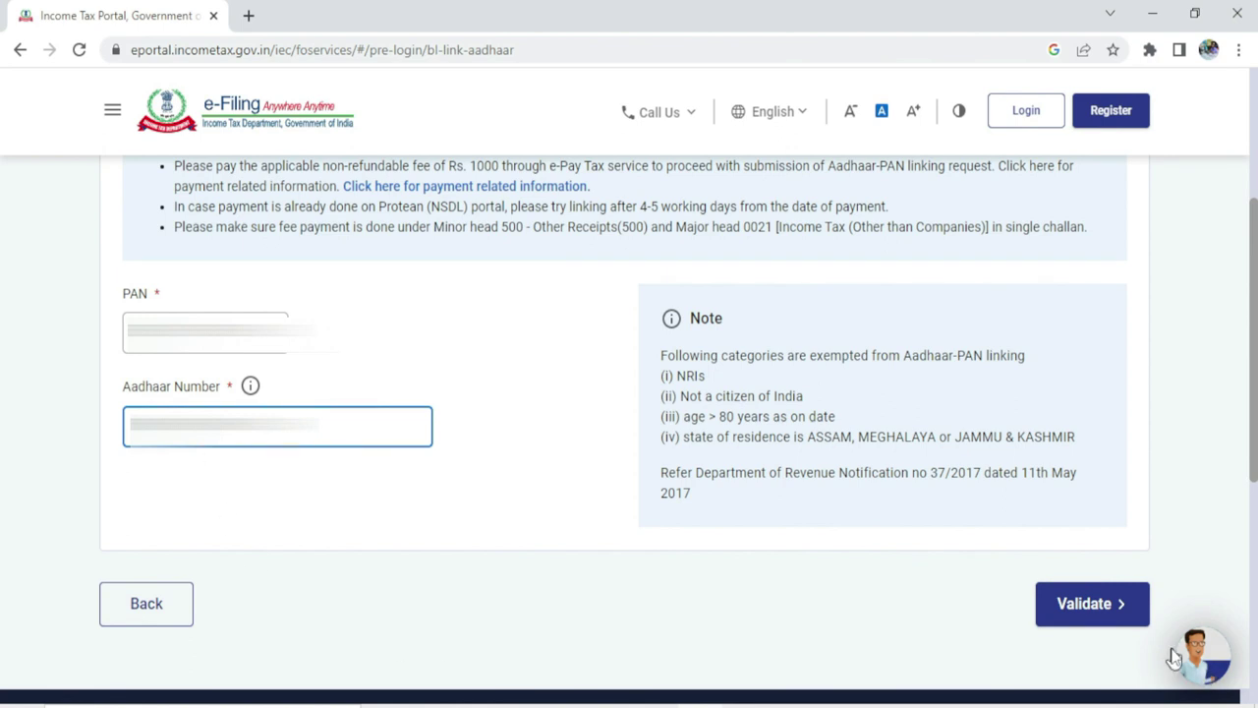
pyautogui.click(1075, 611)
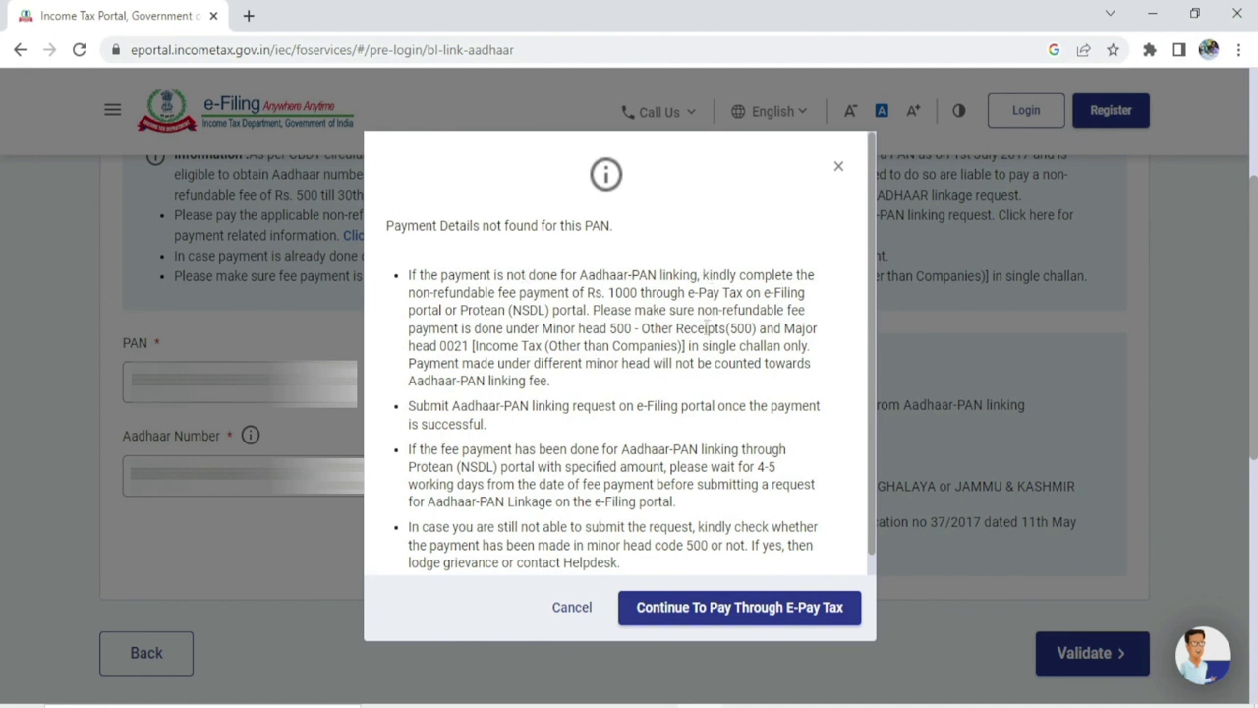
pyautogui.scroll(-1, 700, 401)
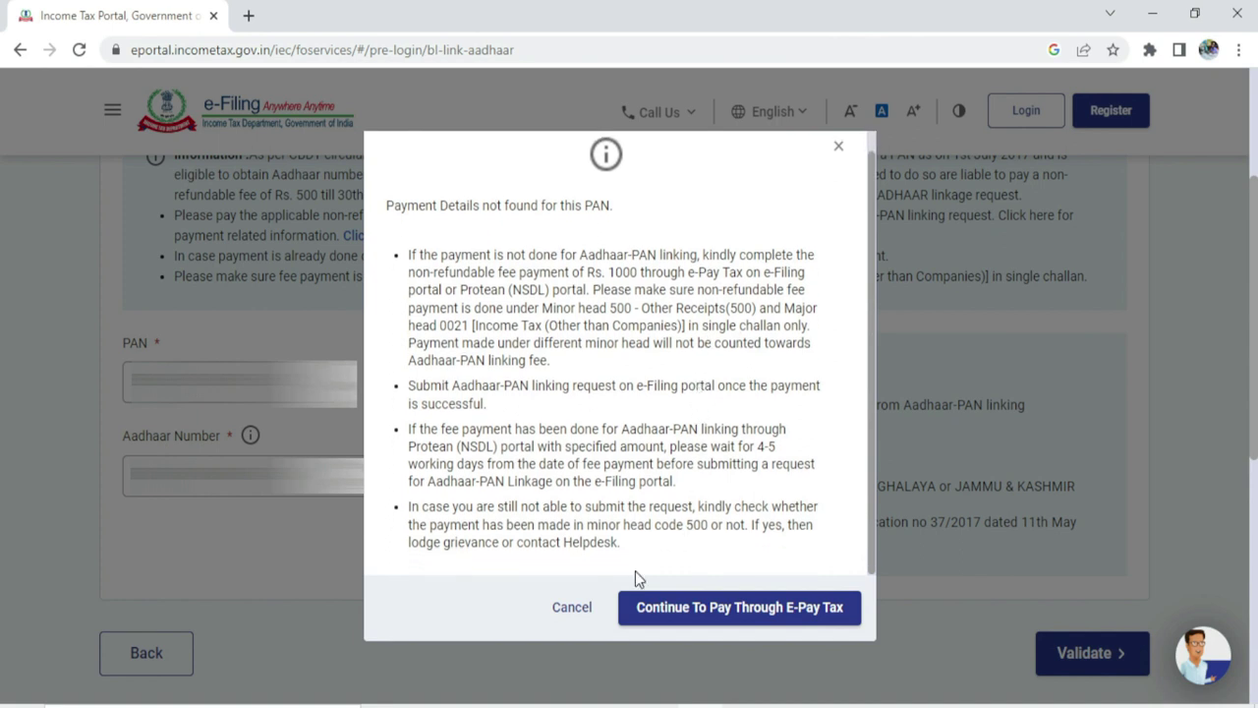
pyautogui.click(766, 609)
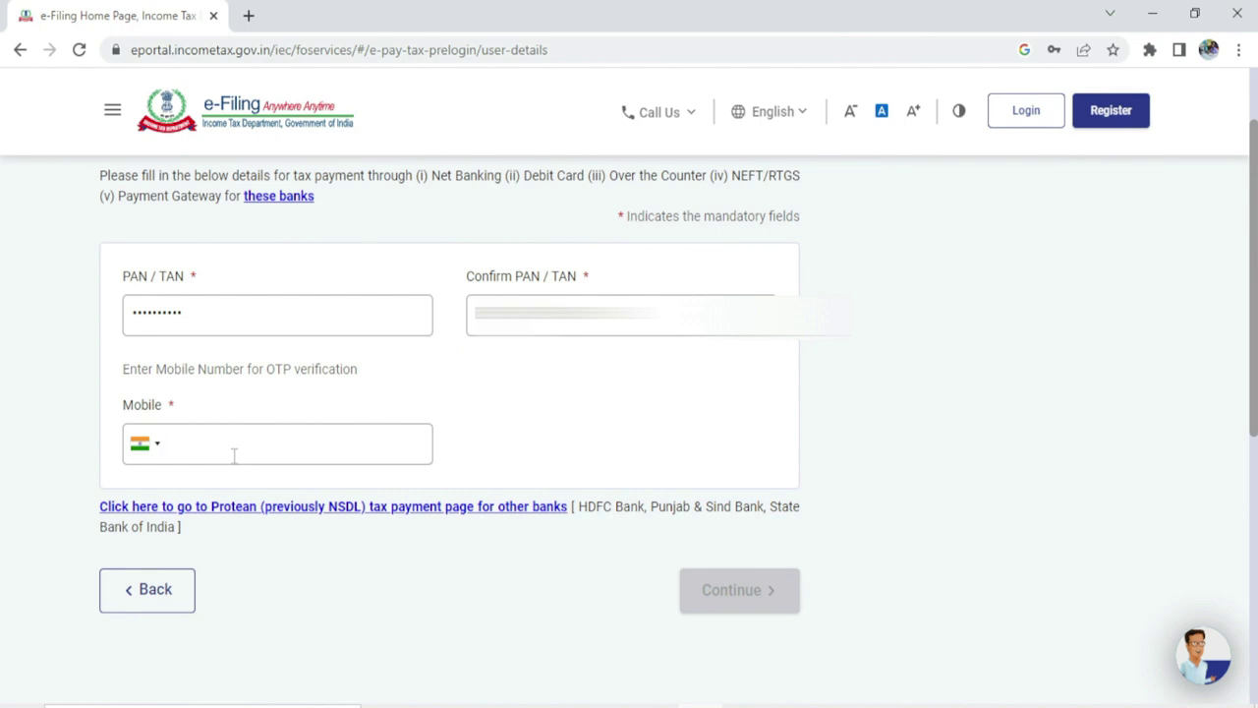
# - Enter the mobile number, request an OTP, and submit the six-digit OTP to verify
pyautogui.hotkey('ctrl', 'v')
pyautogui.hotkey('ctrl', 'v')
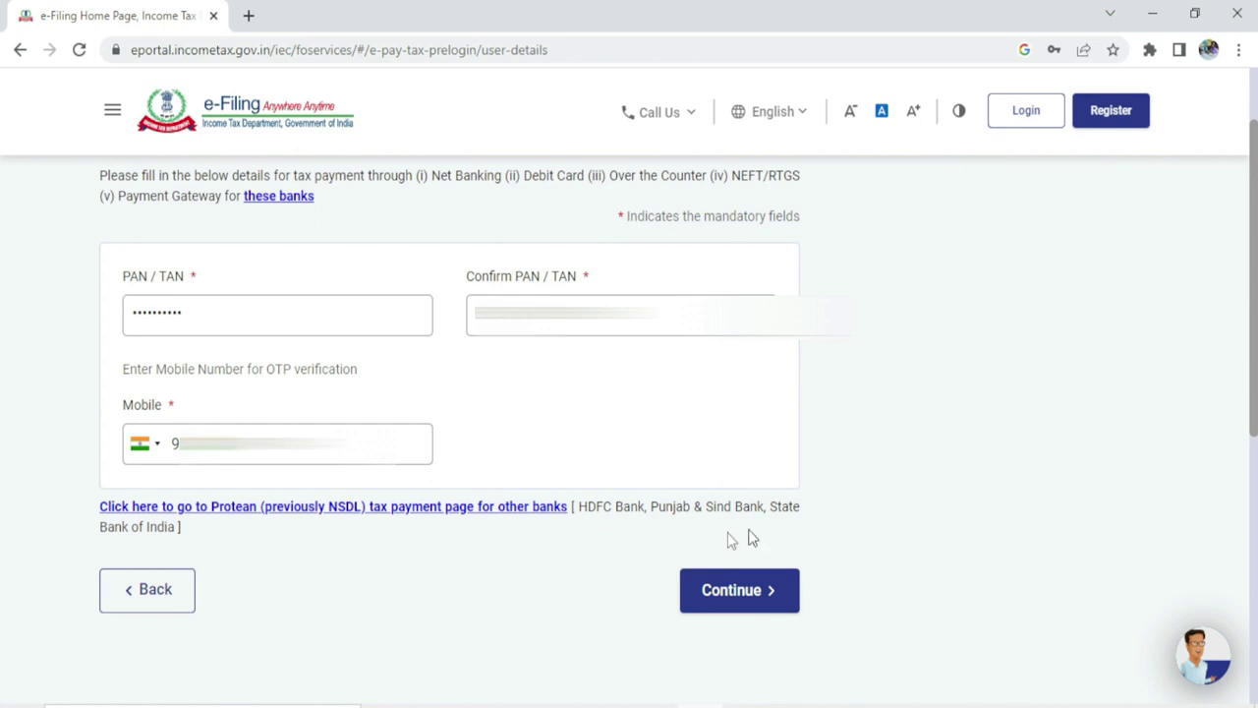
pyautogui.click(739, 593)
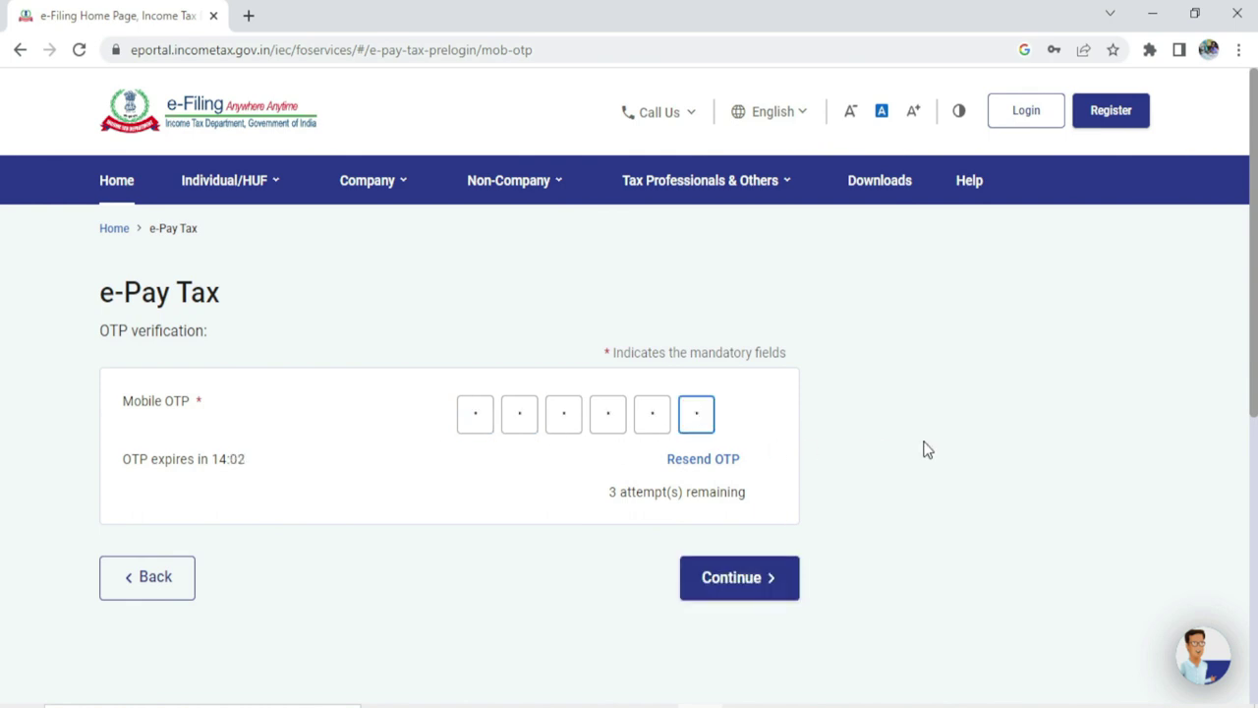
pyautogui.click(733, 585)
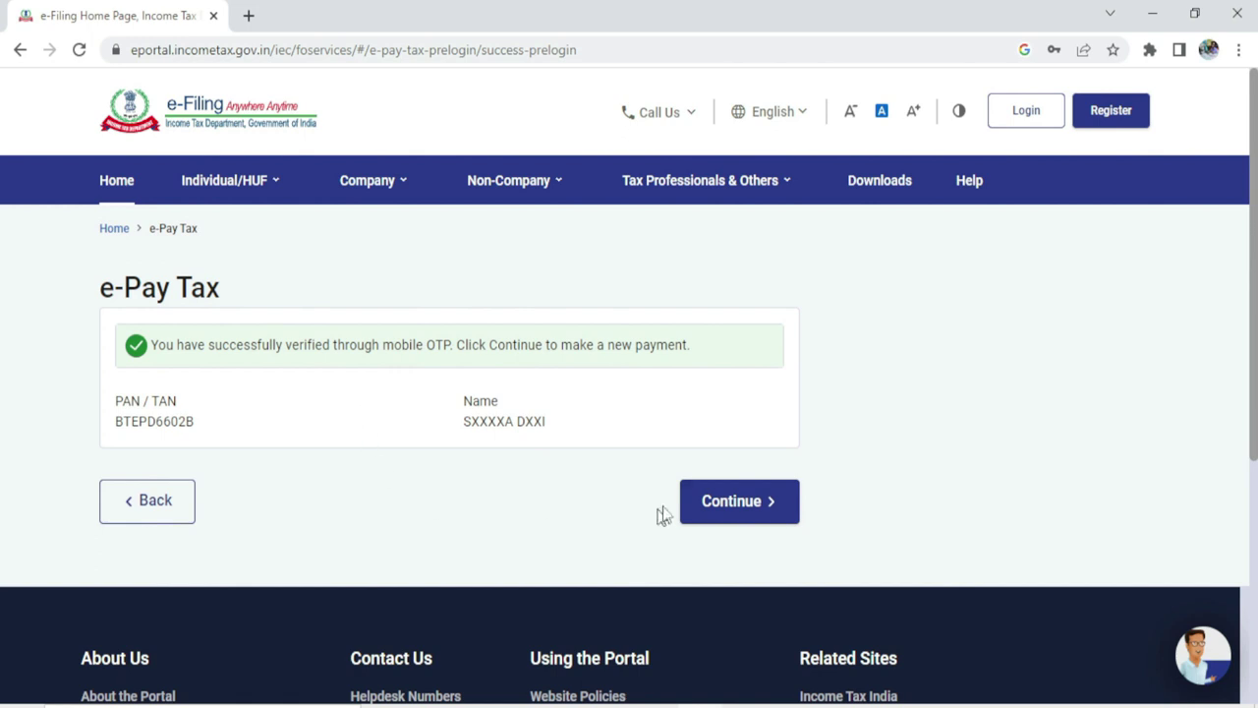
# - Start a new payment under the Income Tax category
pyautogui.click(710, 506)
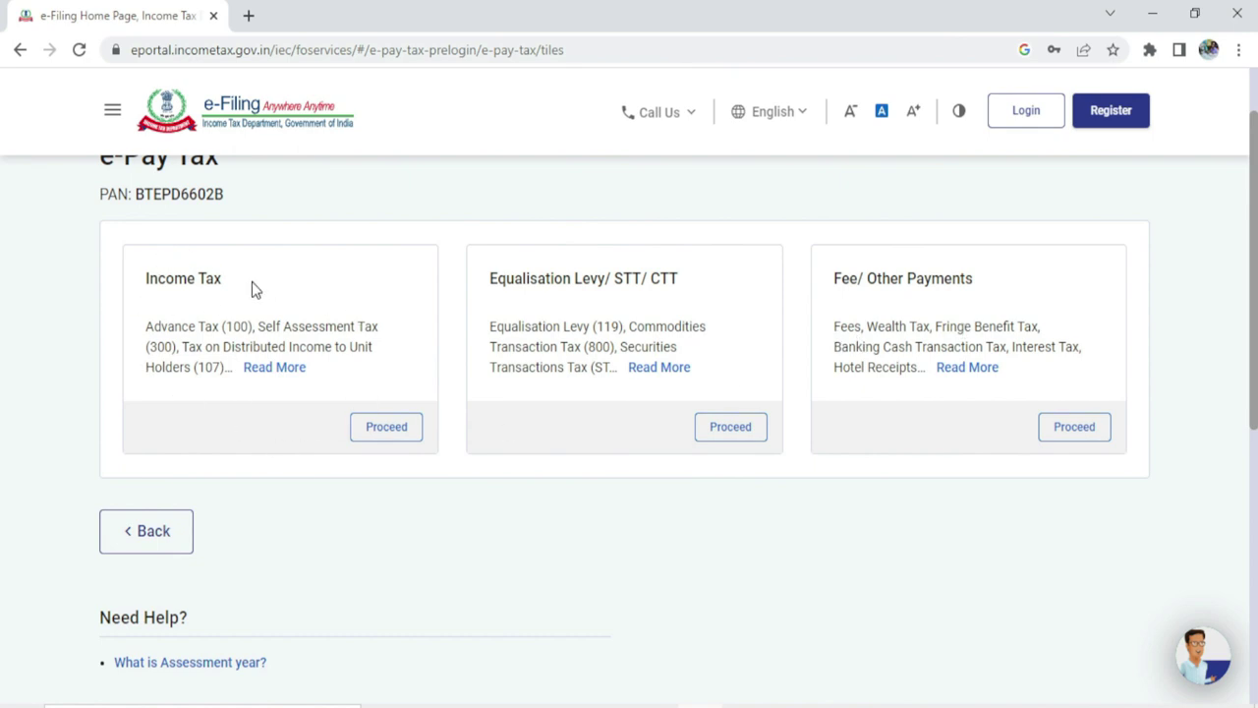
pyautogui.click(385, 430)
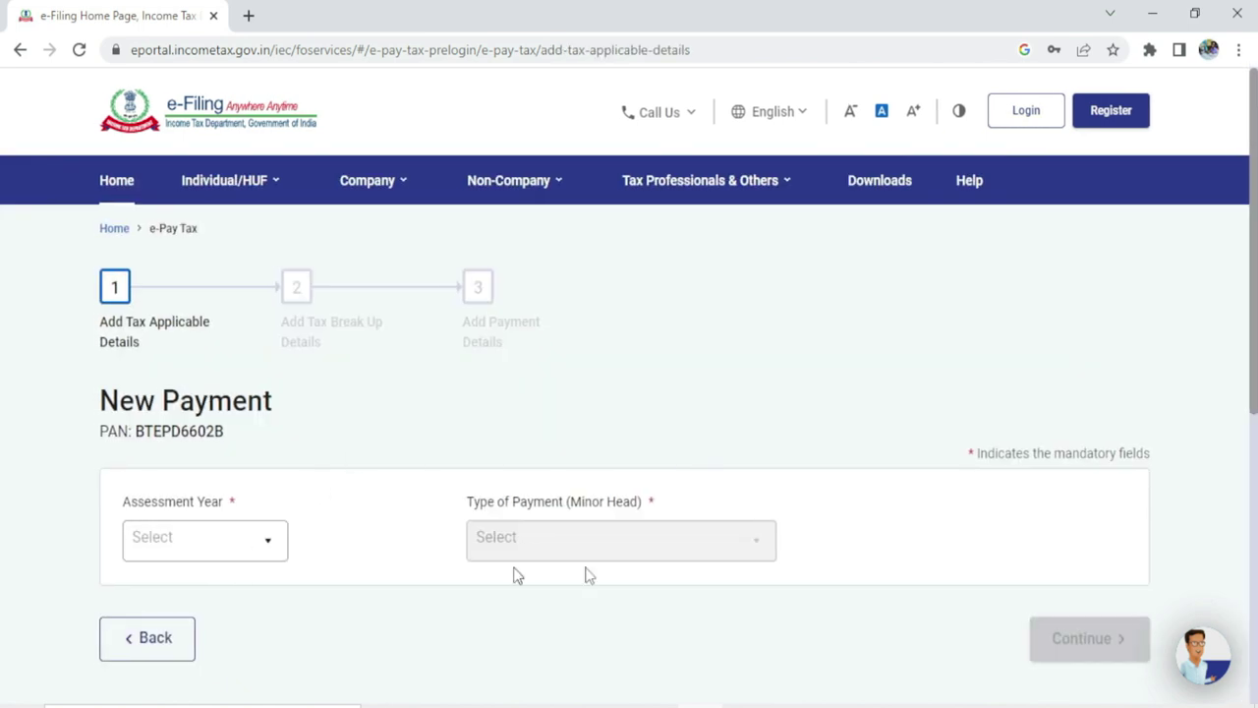
pyautogui.scroll(-1, 1248, 322)
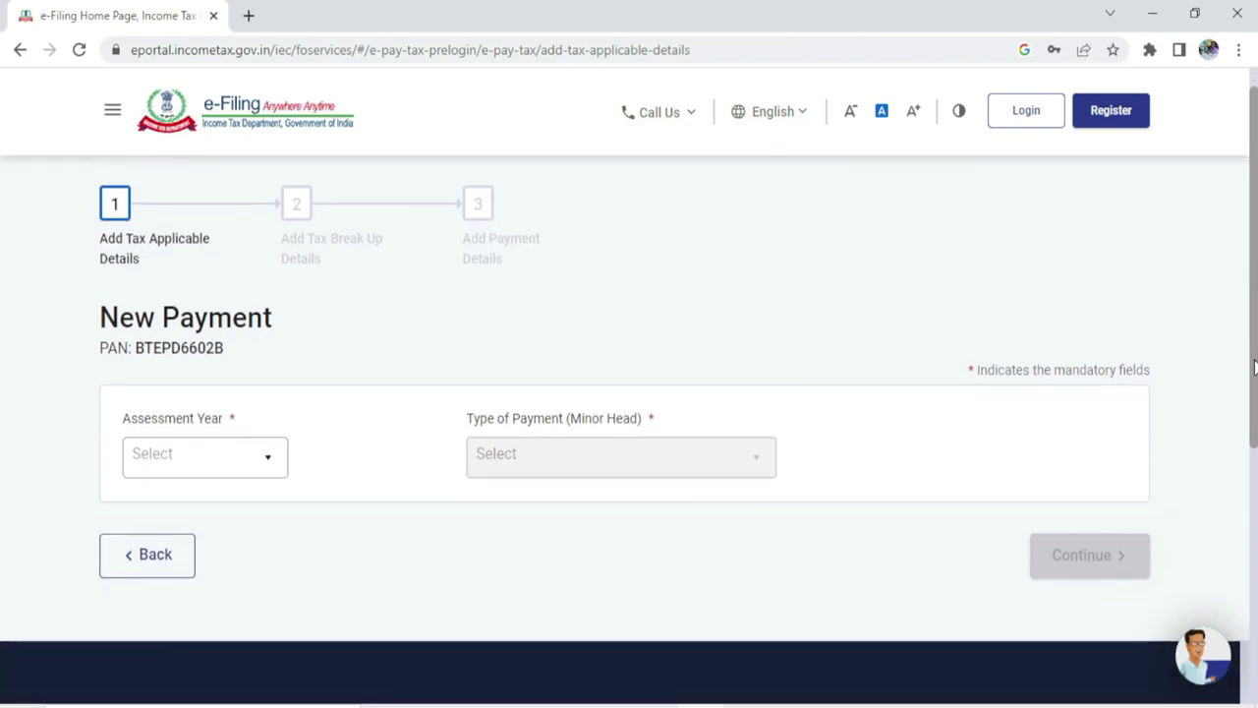
# - Choose assessment year 2023-24 and payment type Other Receipts (500)
pyautogui.click(236, 458)
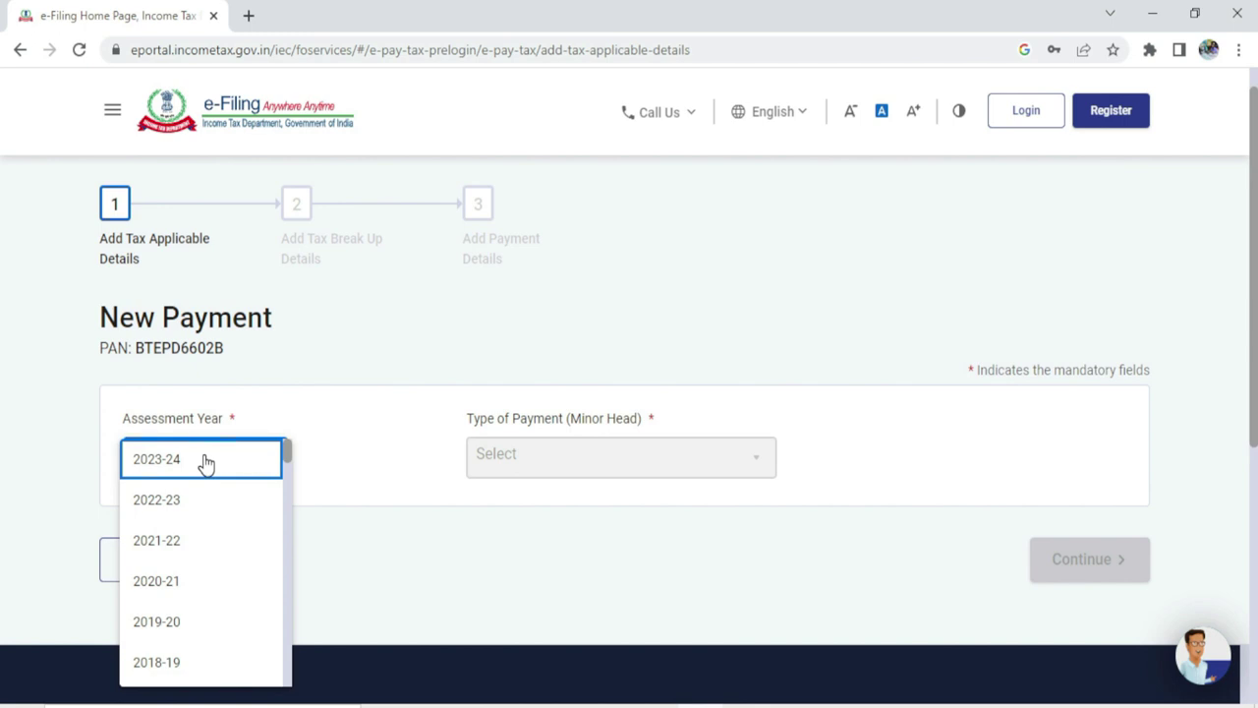
pyautogui.click(206, 460)
pyautogui.scroll(-1, 1253, 374)
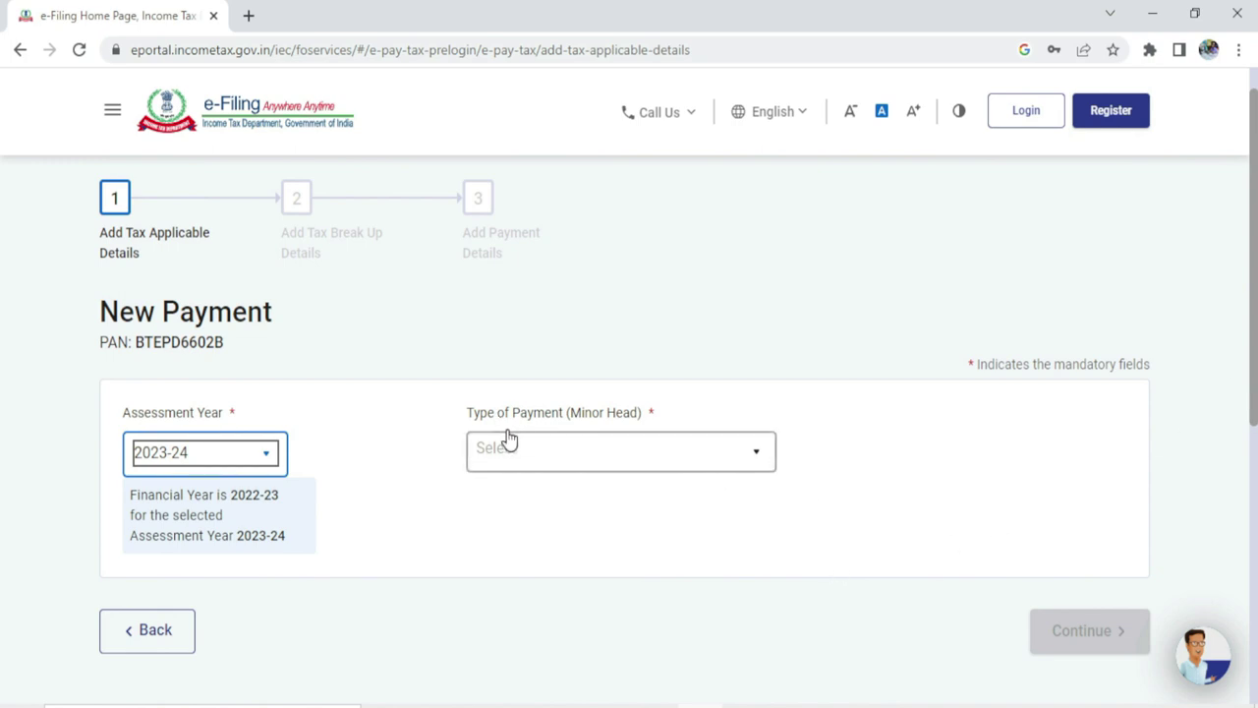
pyautogui.click(556, 450)
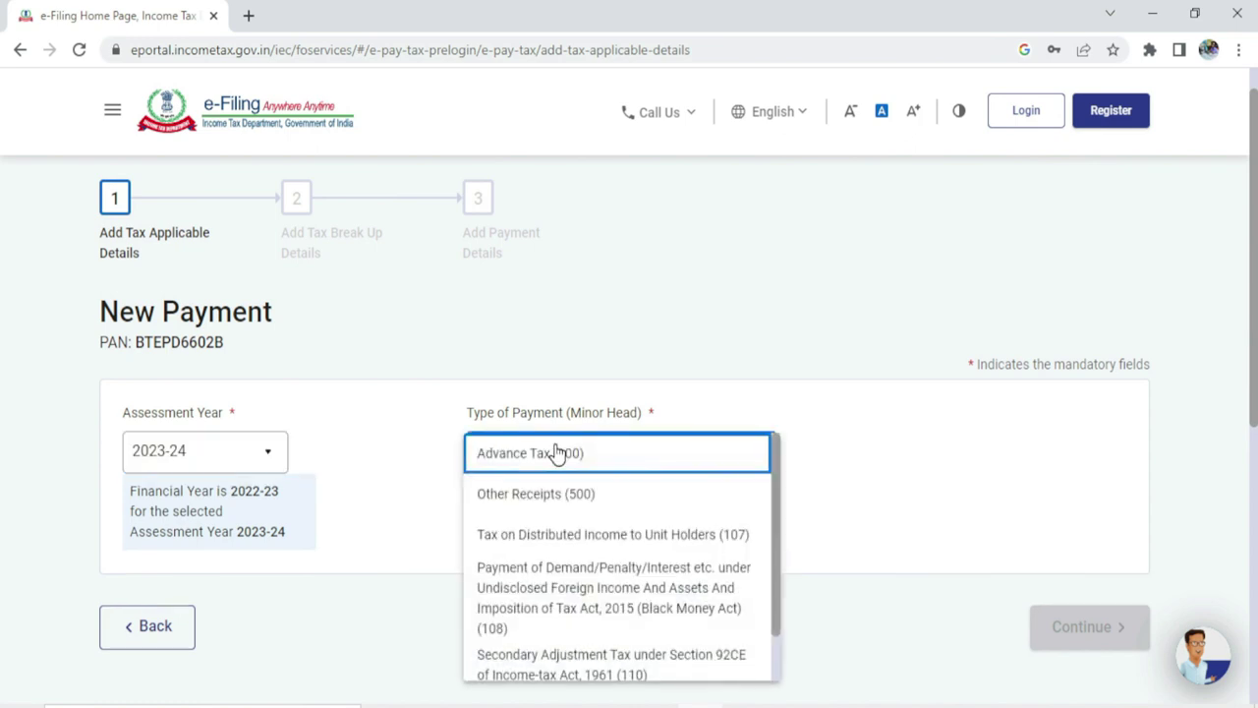
pyautogui.click(613, 495)
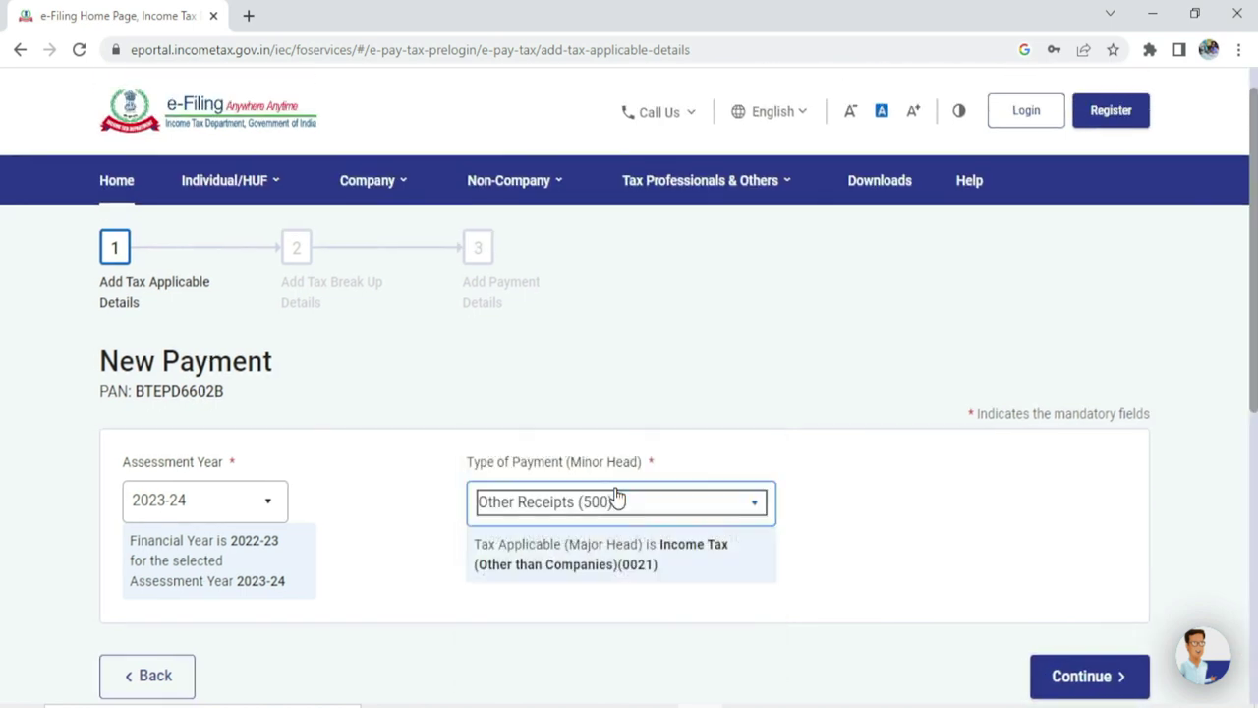
pyautogui.moveTo(1254, 326); pyautogui.dragTo(1254, 329)
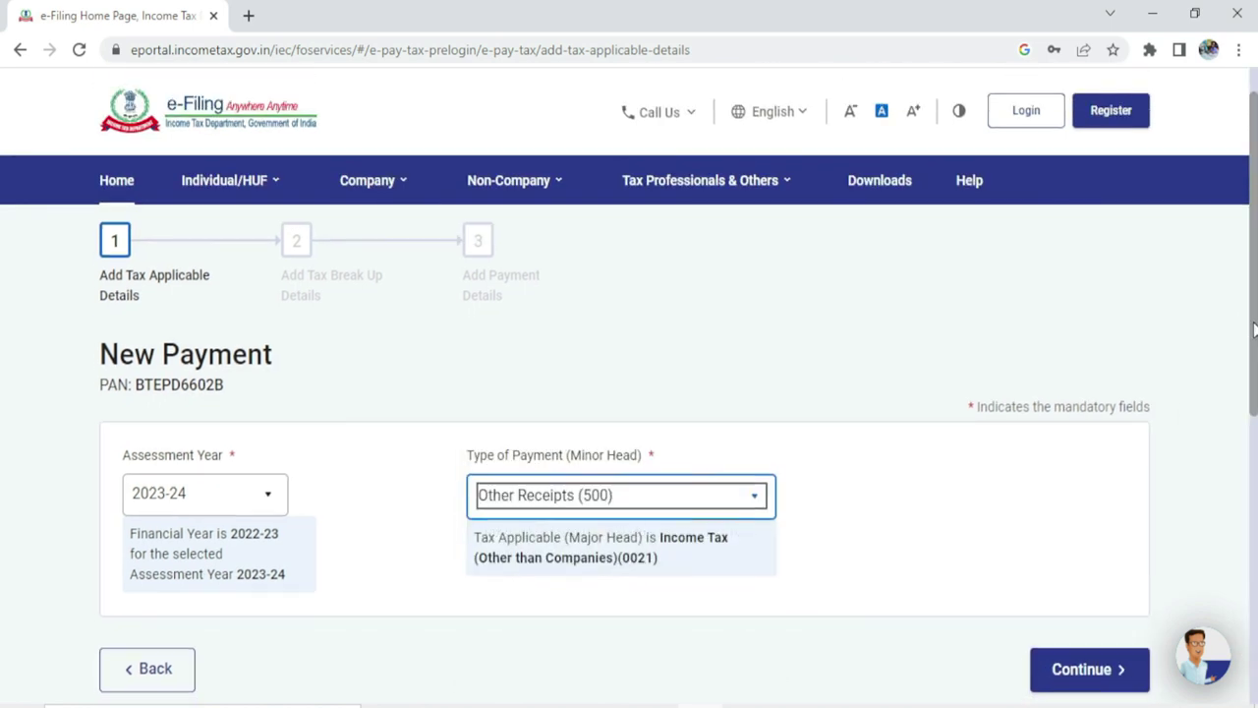
# - Continue to the tax break-up and check Others at ₹1,000 with a ₹1,000 total
pyautogui.click(1081, 672)
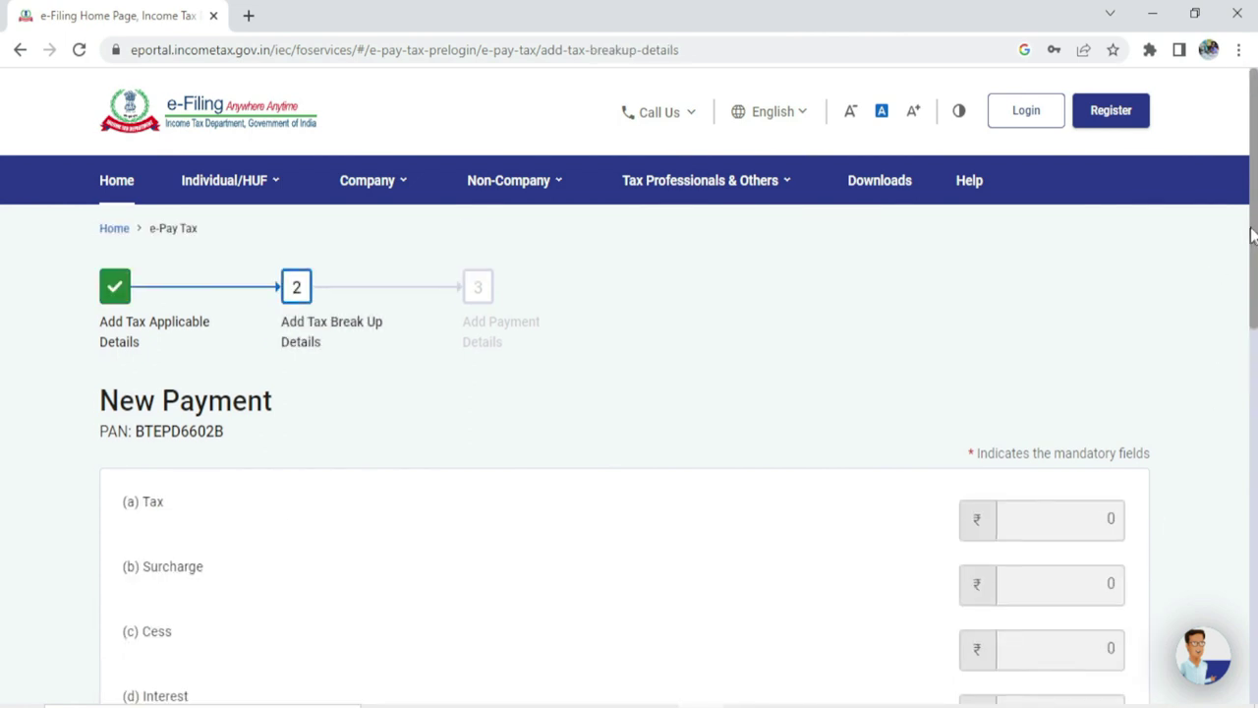
pyautogui.moveTo(1253, 234); pyautogui.dragTo(1253, 430)
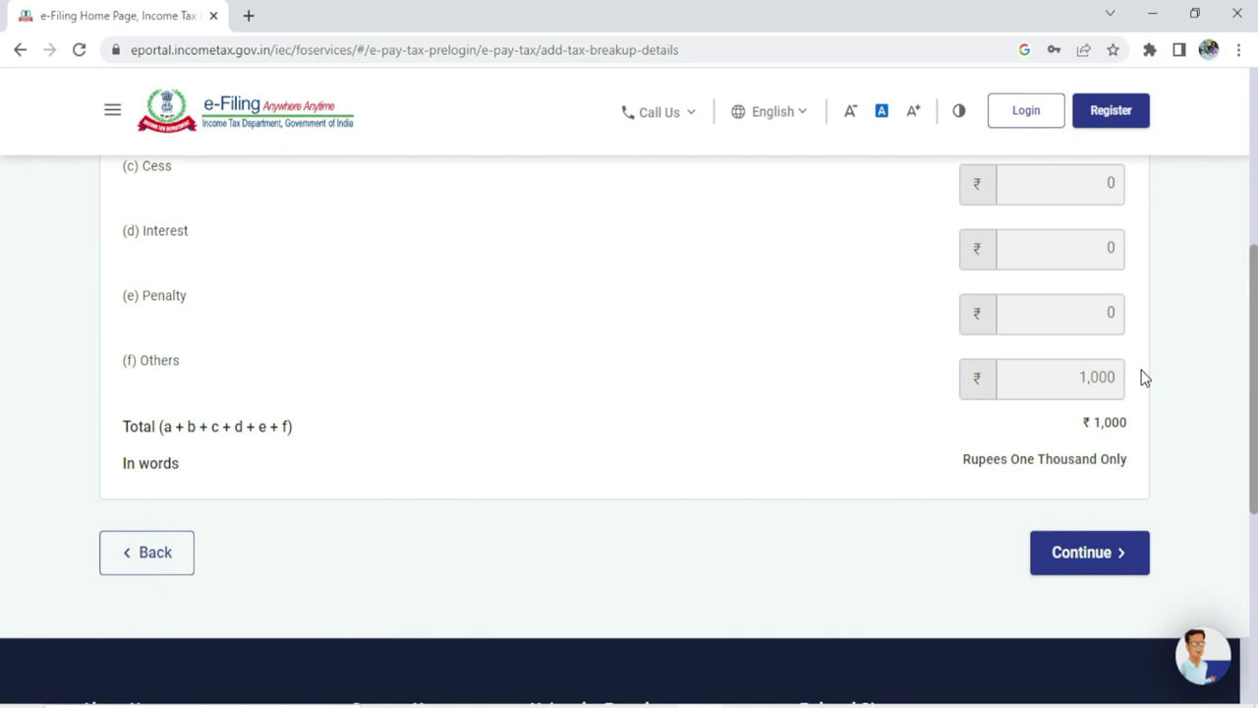
# - Continue to payment modes and view Debit Card, Pay at Bank Counter, RTGS/NEFT, then Payment Gateway
pyautogui.click(1084, 553)
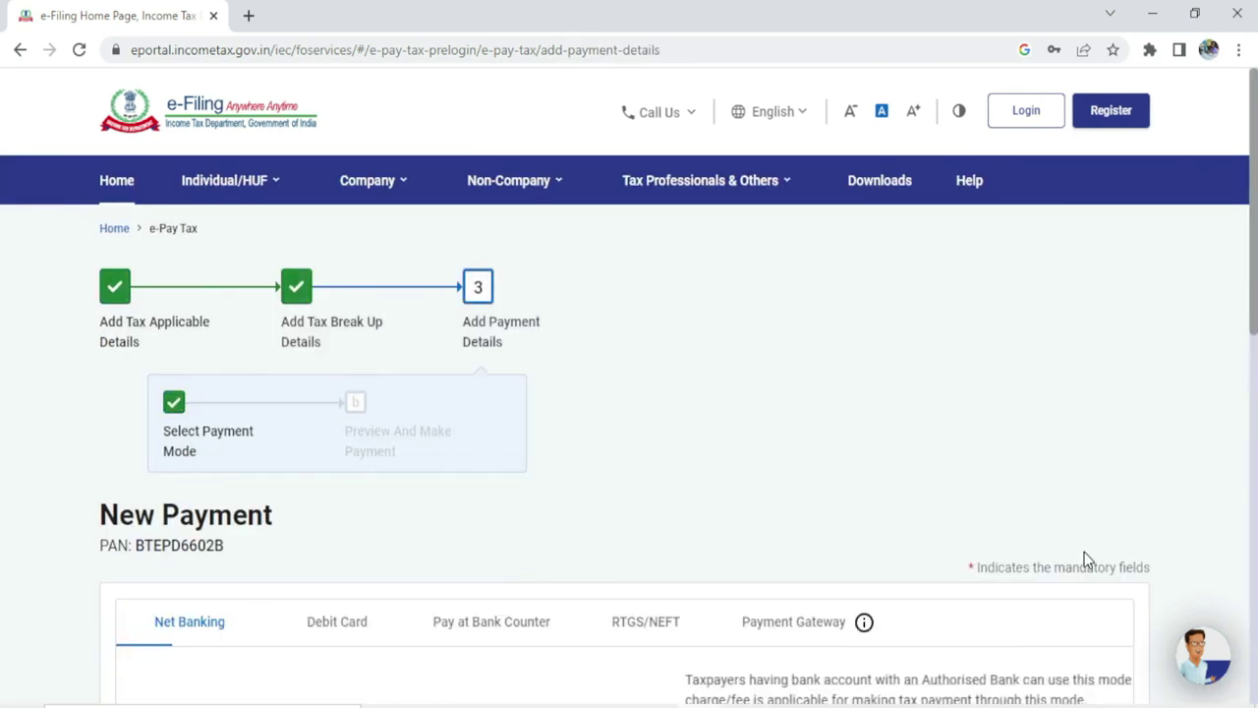
pyautogui.scroll(-3, 1236, 327)
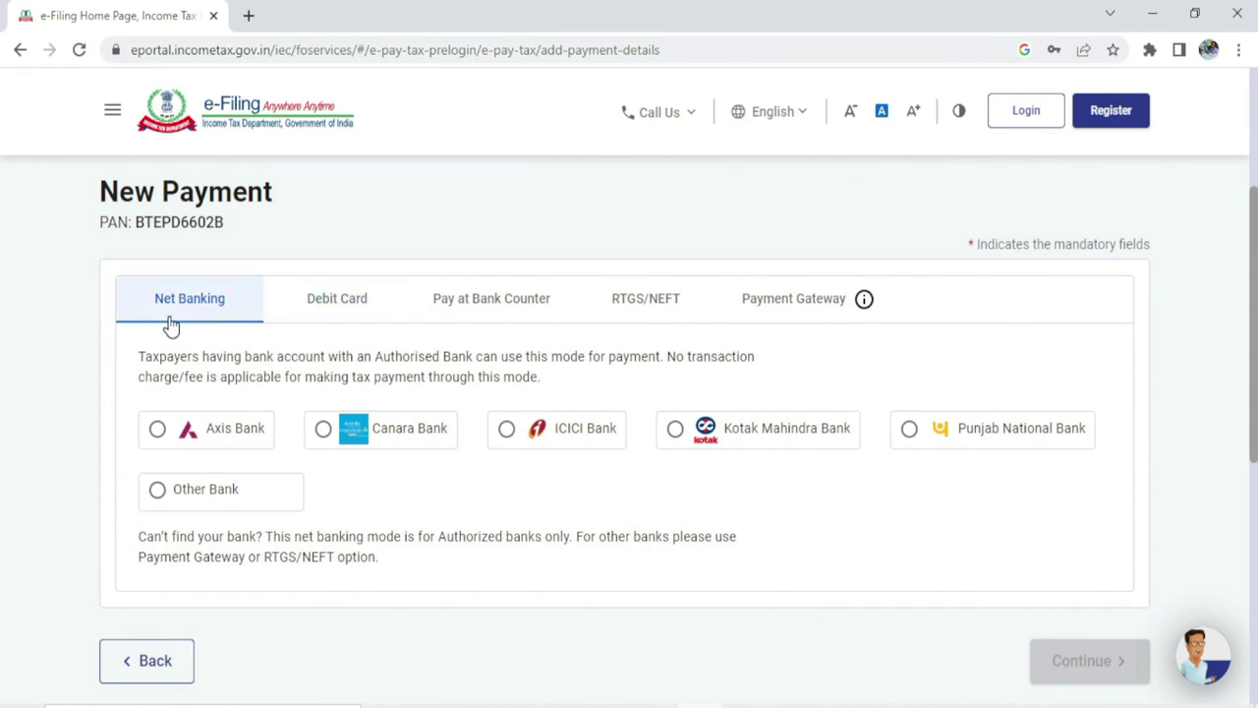
pyautogui.click(351, 312)
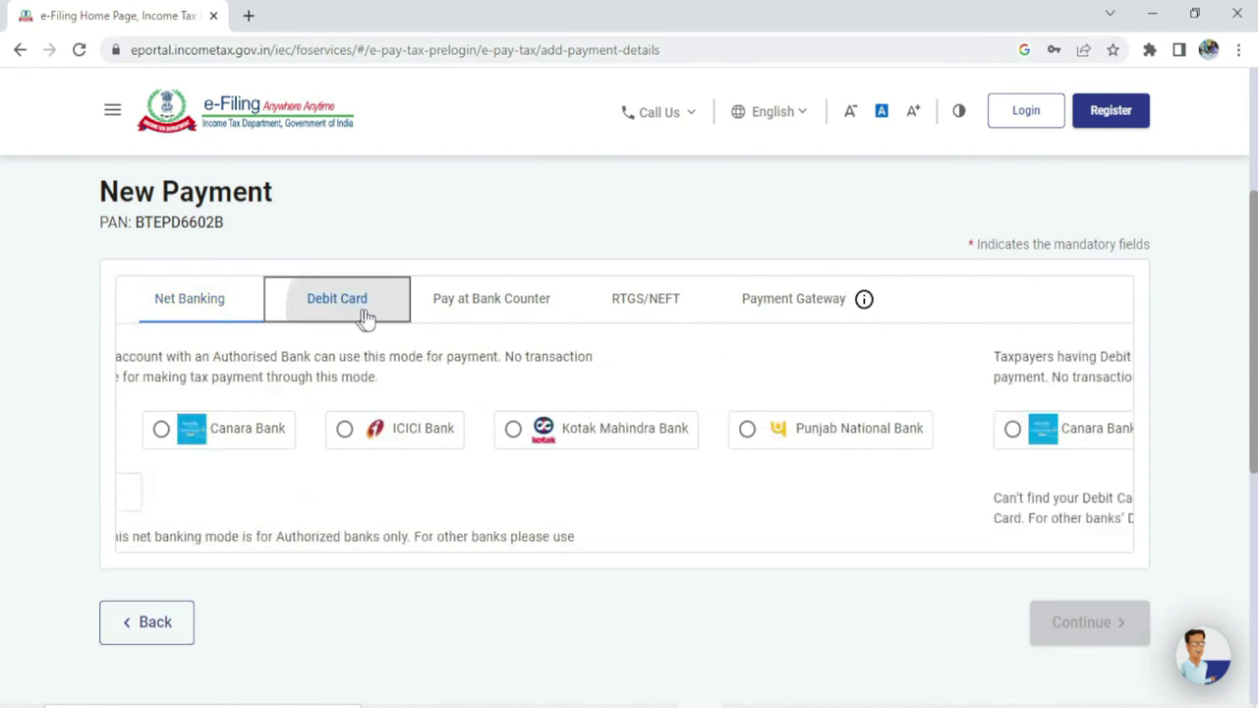
pyautogui.click(495, 306)
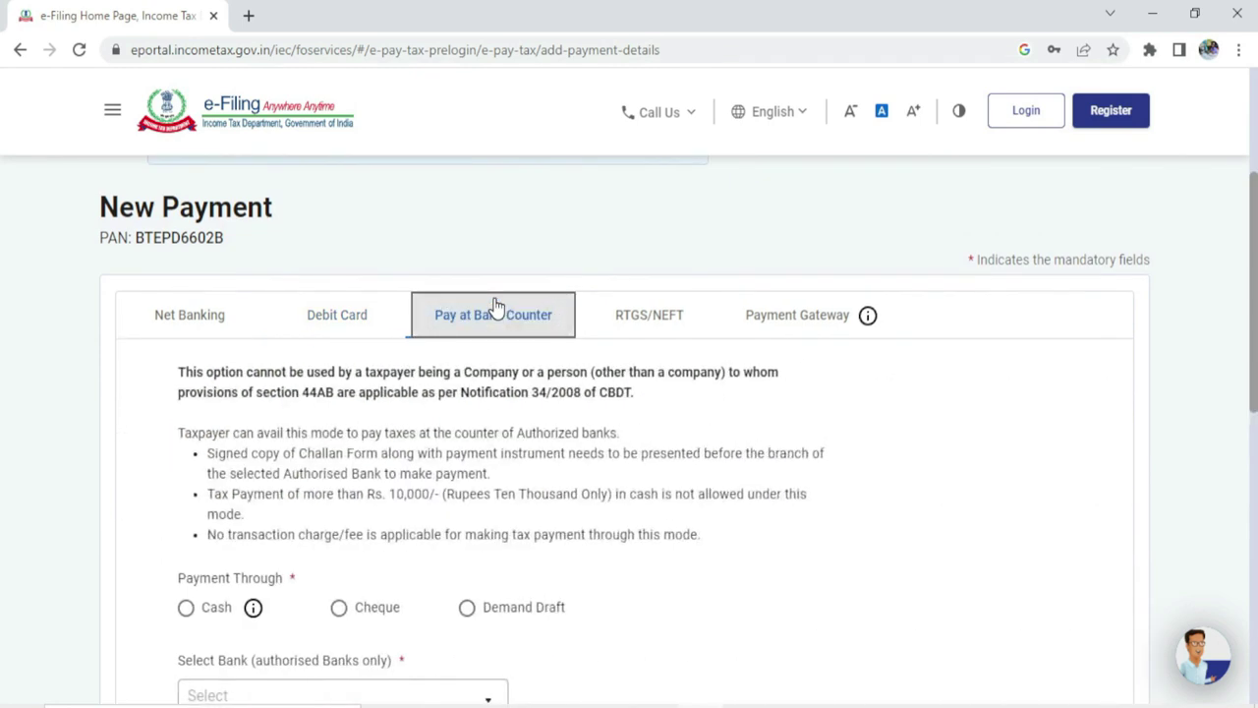
pyautogui.click(635, 316)
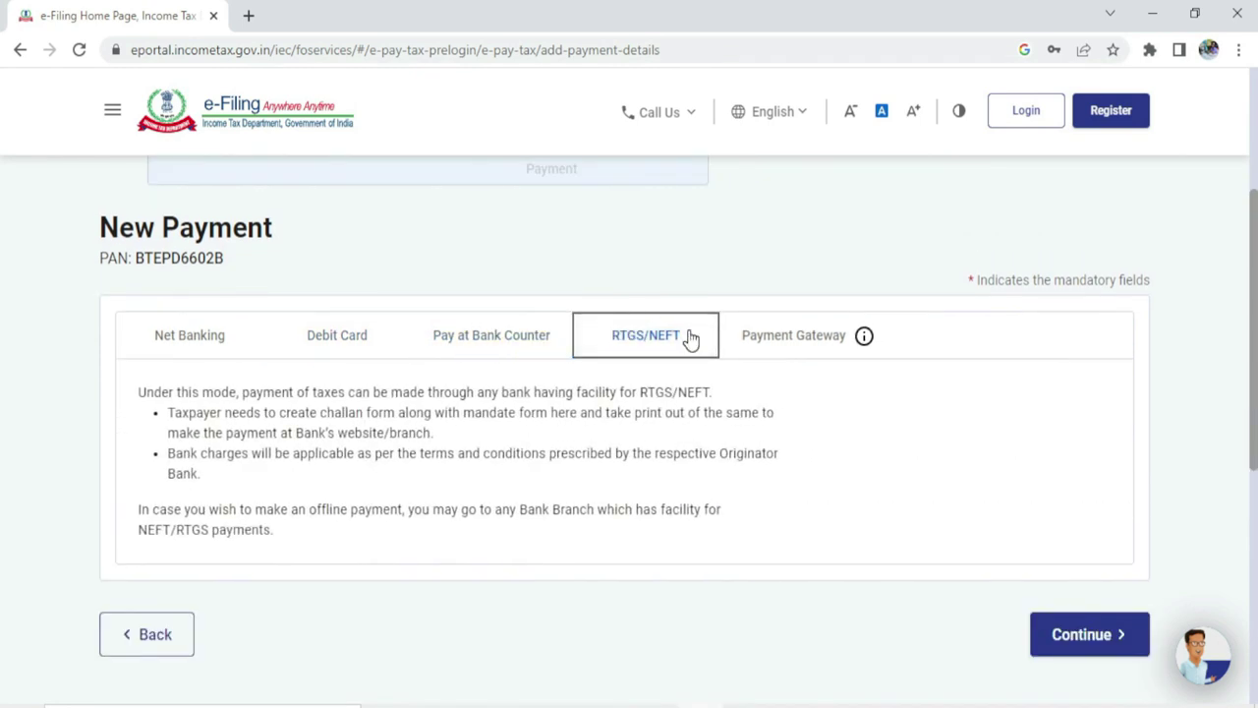
pyautogui.click(794, 337)
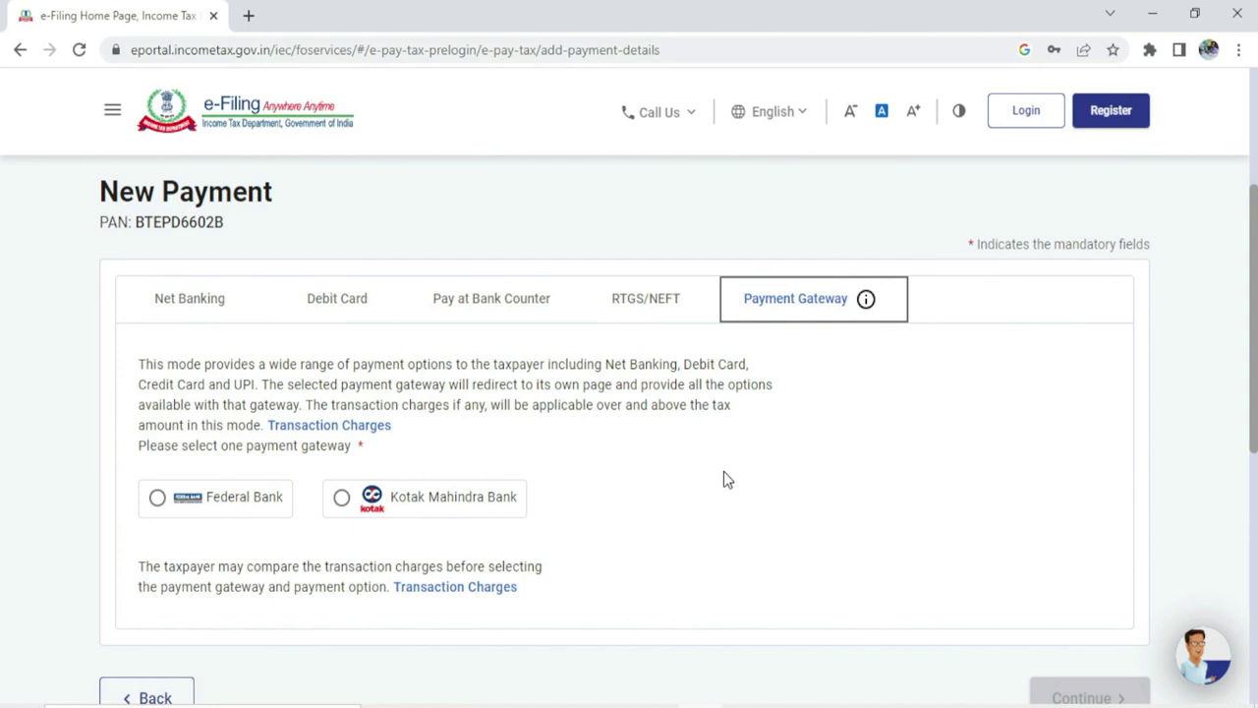
# - Select Kotak Mahindra Bank as the payment gateway and continue to the preview
pyautogui.moveTo(1254, 317); pyautogui.dragTo(1254, 337)
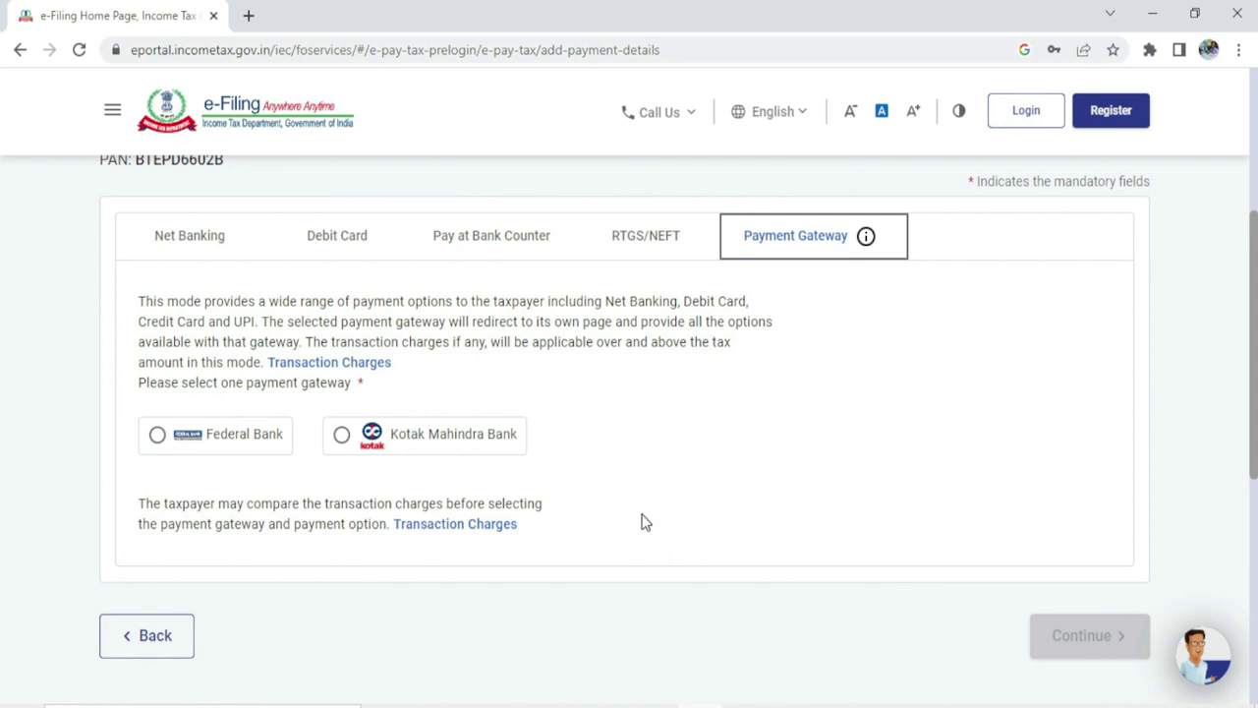
pyautogui.click(341, 436)
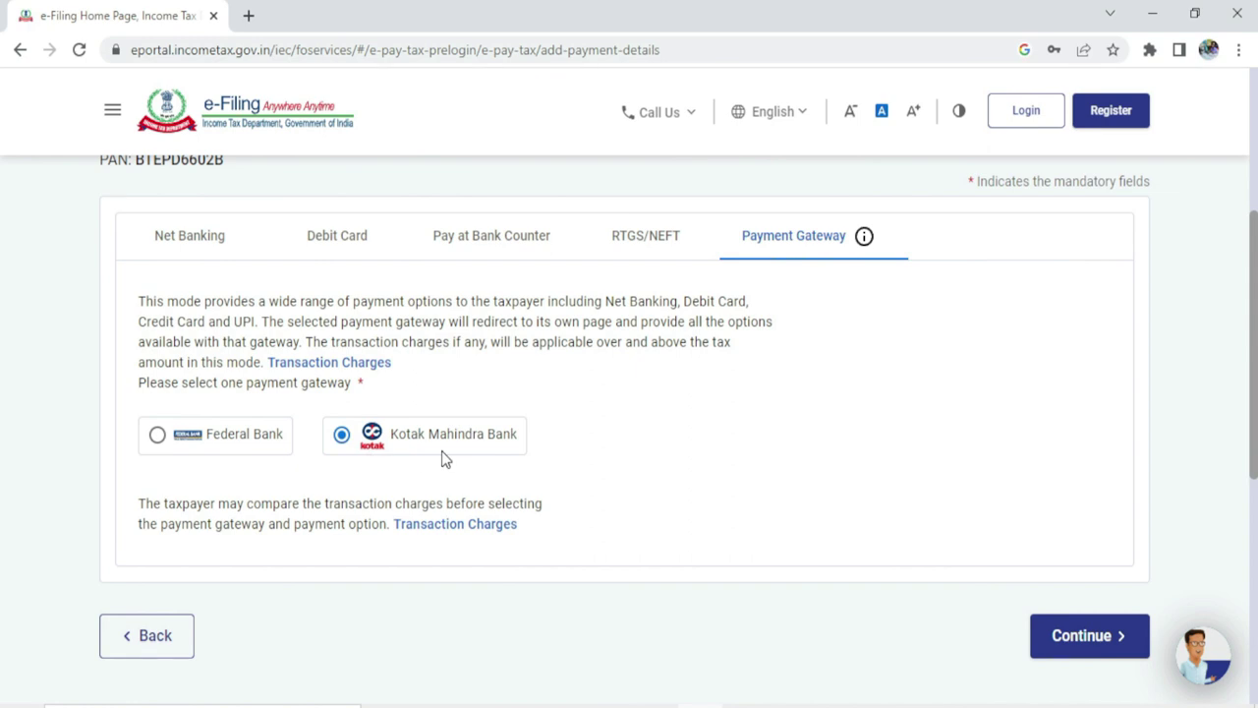
pyautogui.click(1072, 637)
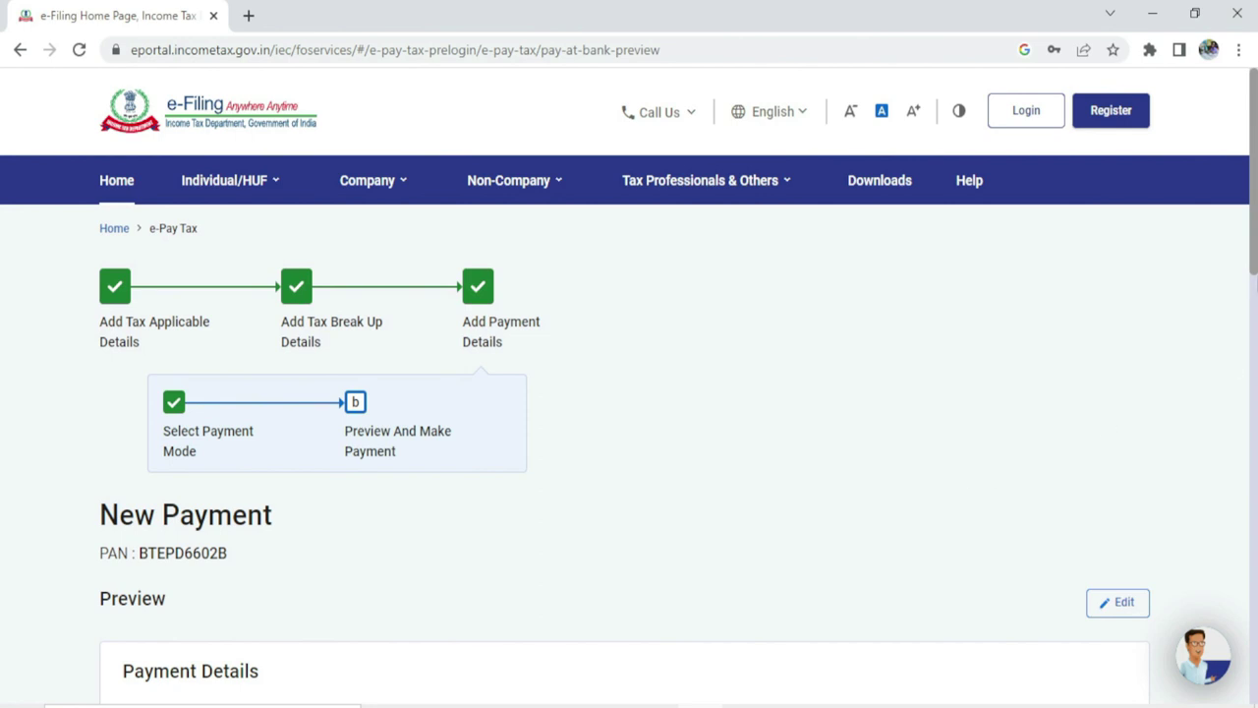
# - Review the ₹1,000 Tax Break up Details in the preview and choose Pay Now
pyautogui.scroll(-2, 629, 432)
pyautogui.scroll(-2, 629, 432)
pyautogui.scroll(-2, 629, 432)
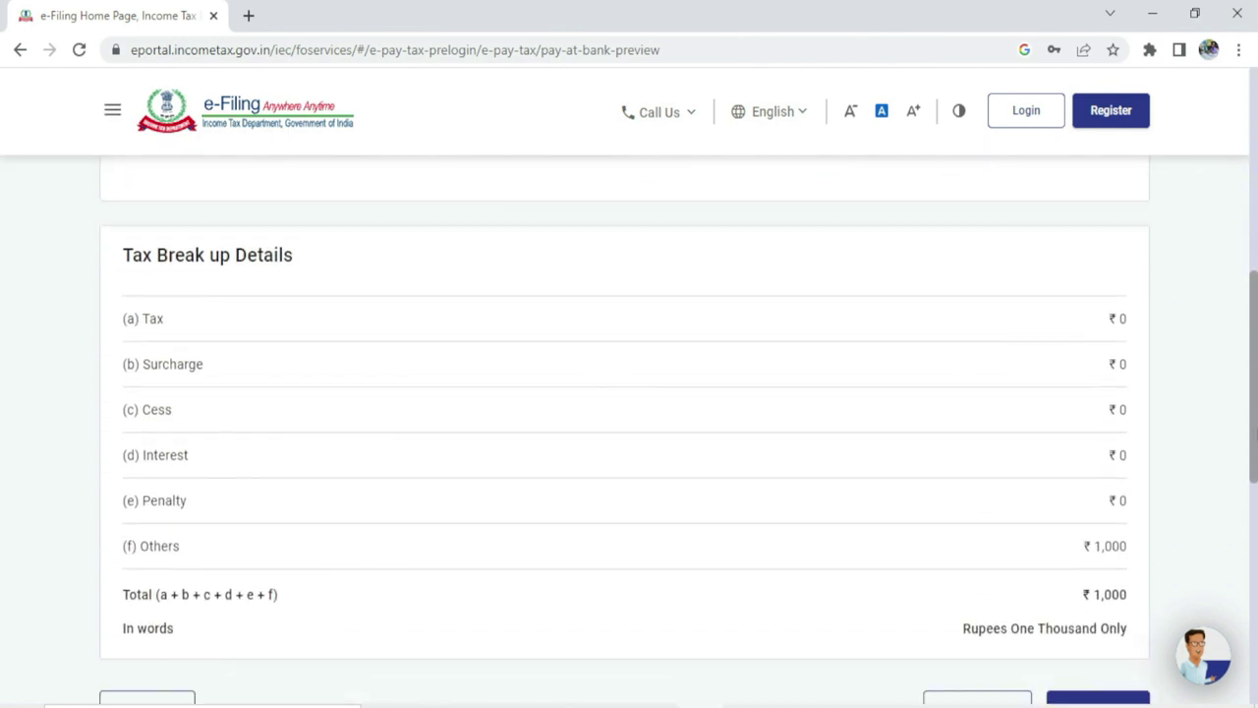
pyautogui.scroll(-1, 629, 432)
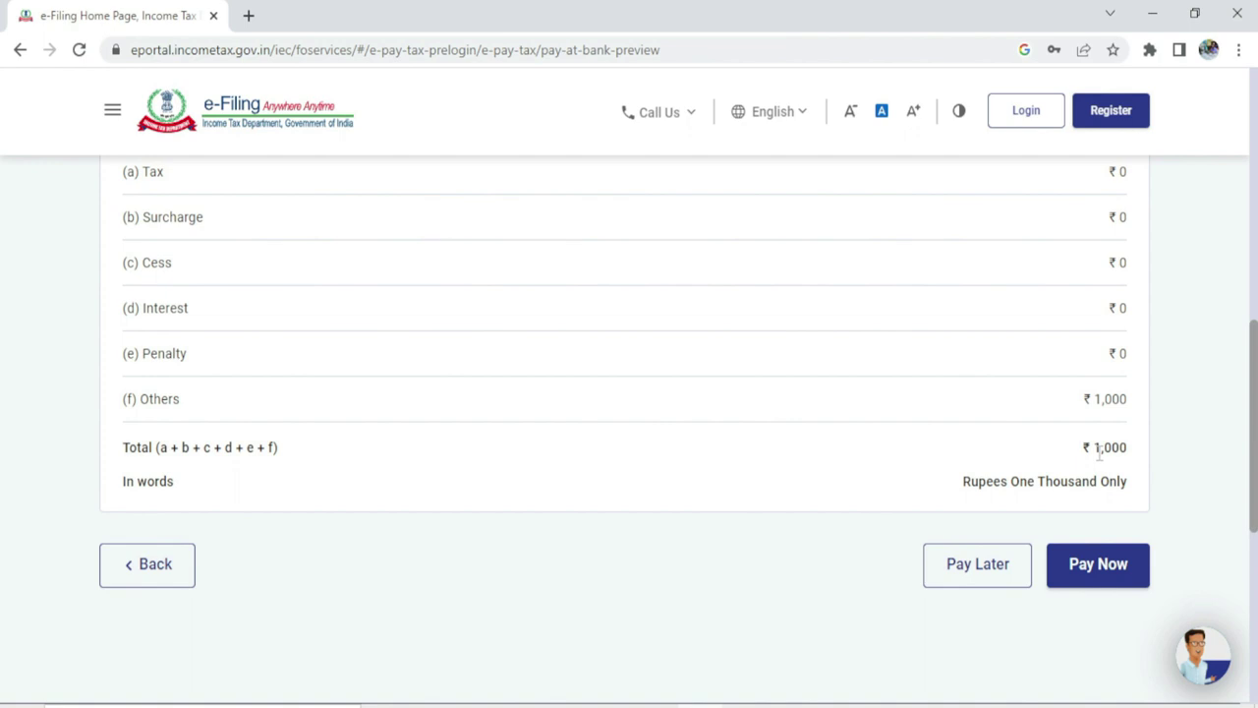
pyautogui.click(1098, 578)
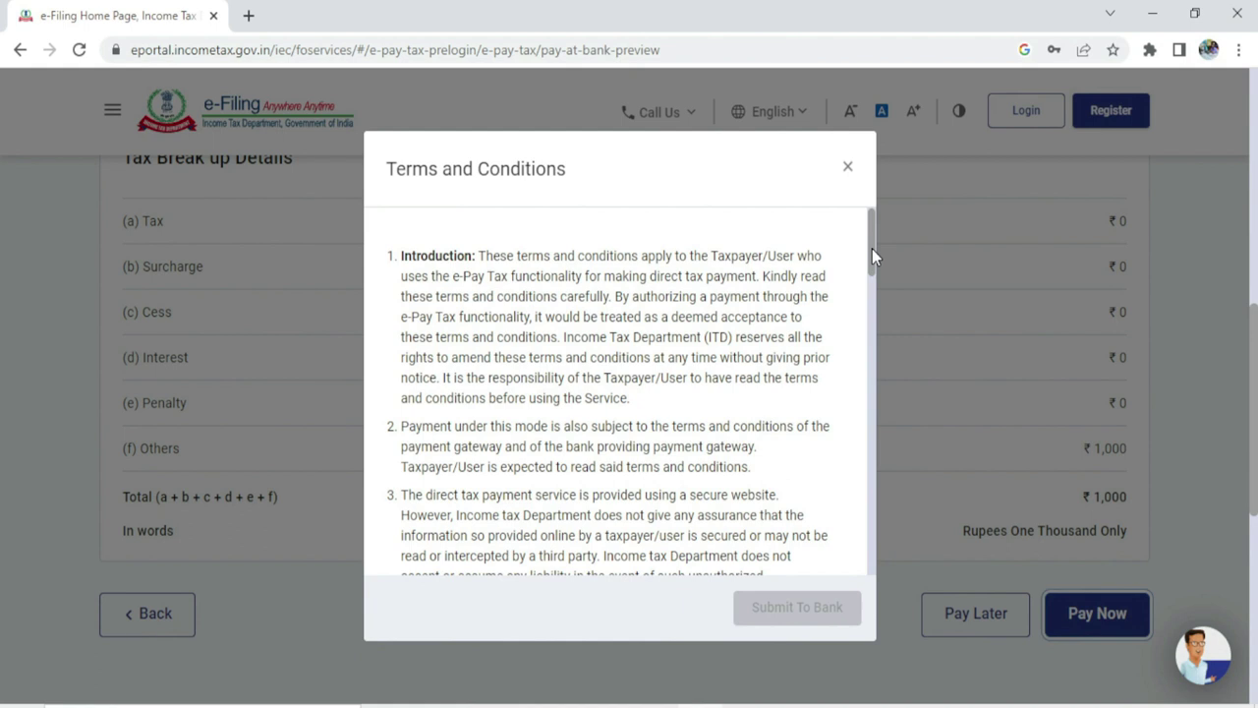
# - Agree to the terms and conditions and submit the ₹1,000 challan to Kotak Mahindra Bank
pyautogui.moveTo(872, 249); pyautogui.dragTo(865, 575)
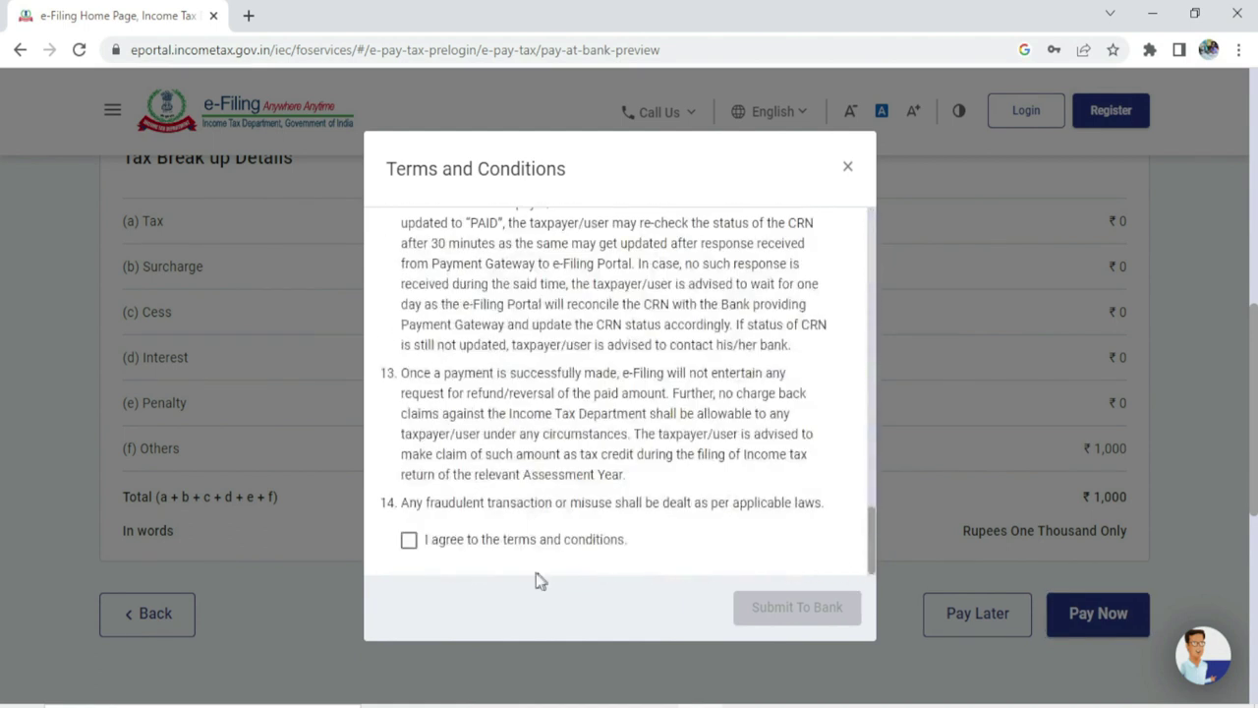
pyautogui.click(409, 541)
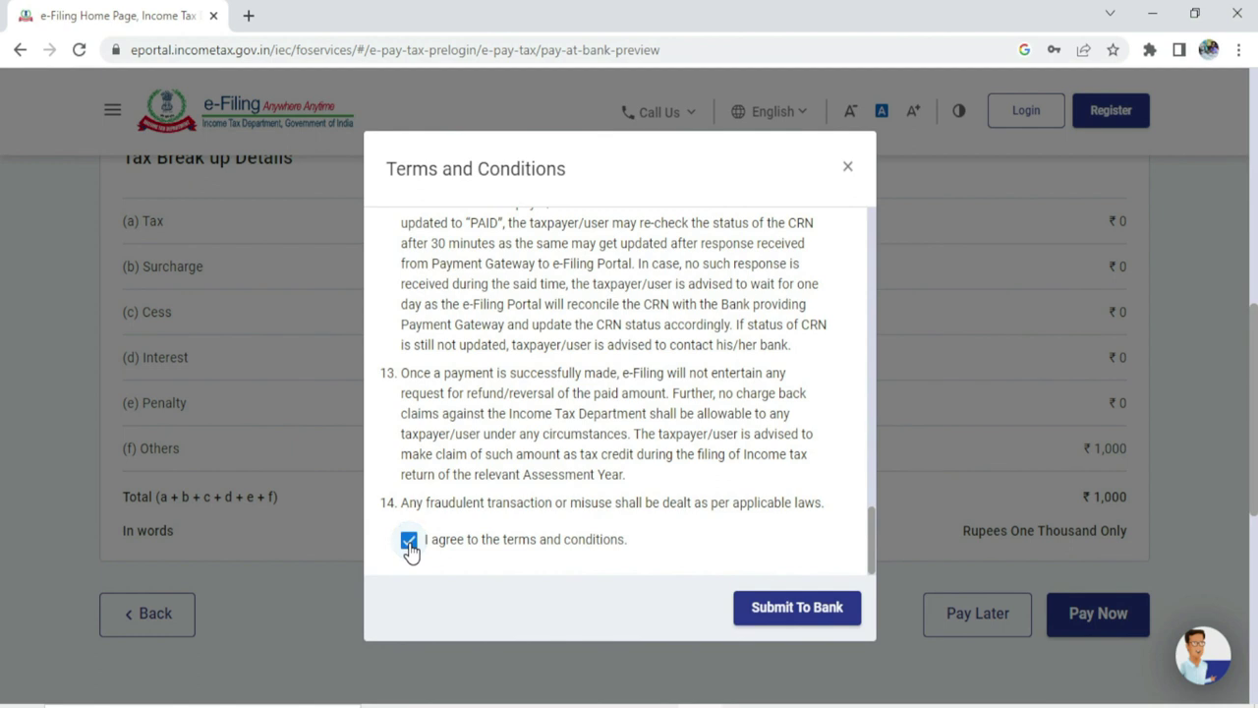
pyautogui.click(802, 609)
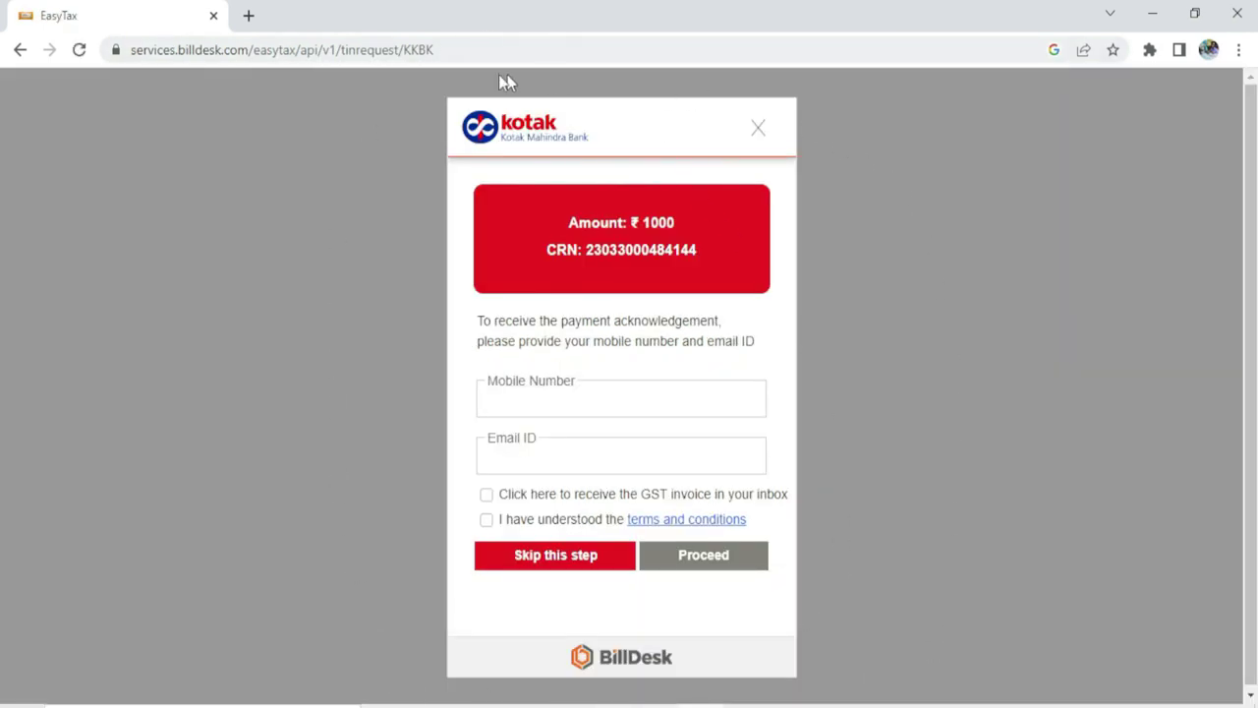
# - Enter the mobile number and email ID on the BillDesk form, accept the terms and conditions, and continue
pyautogui.click(538, 400)
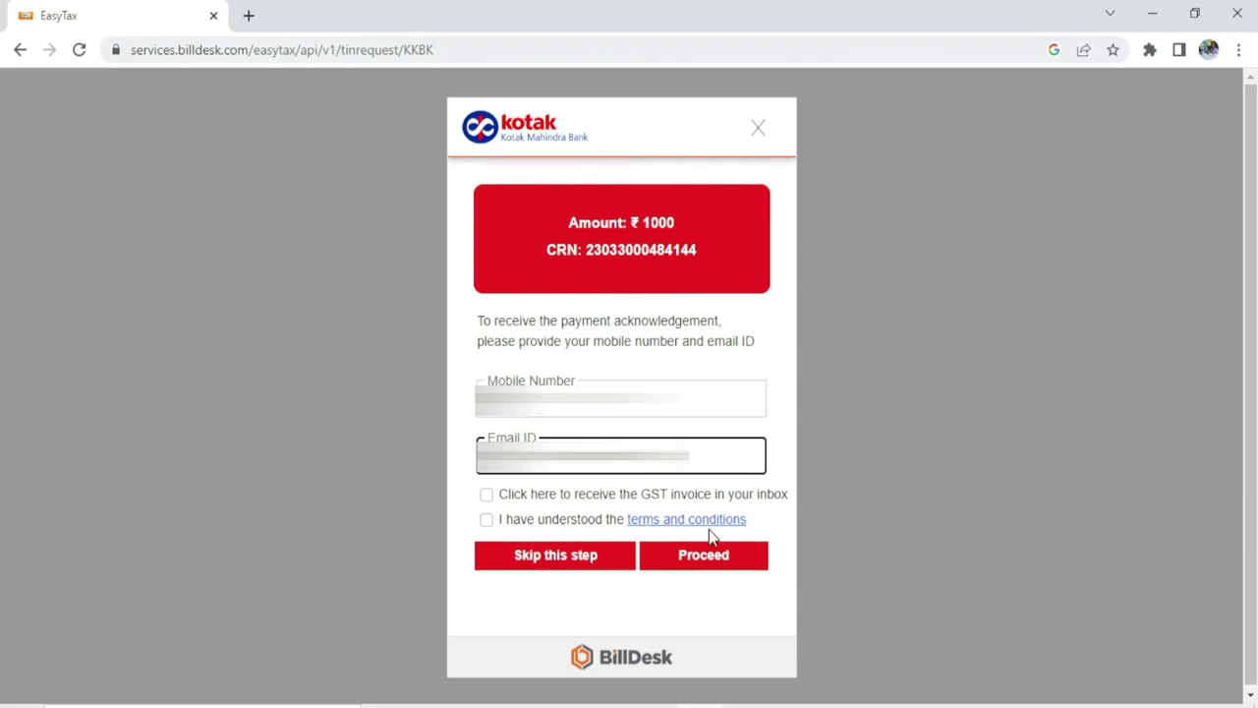
pyautogui.click(486, 521)
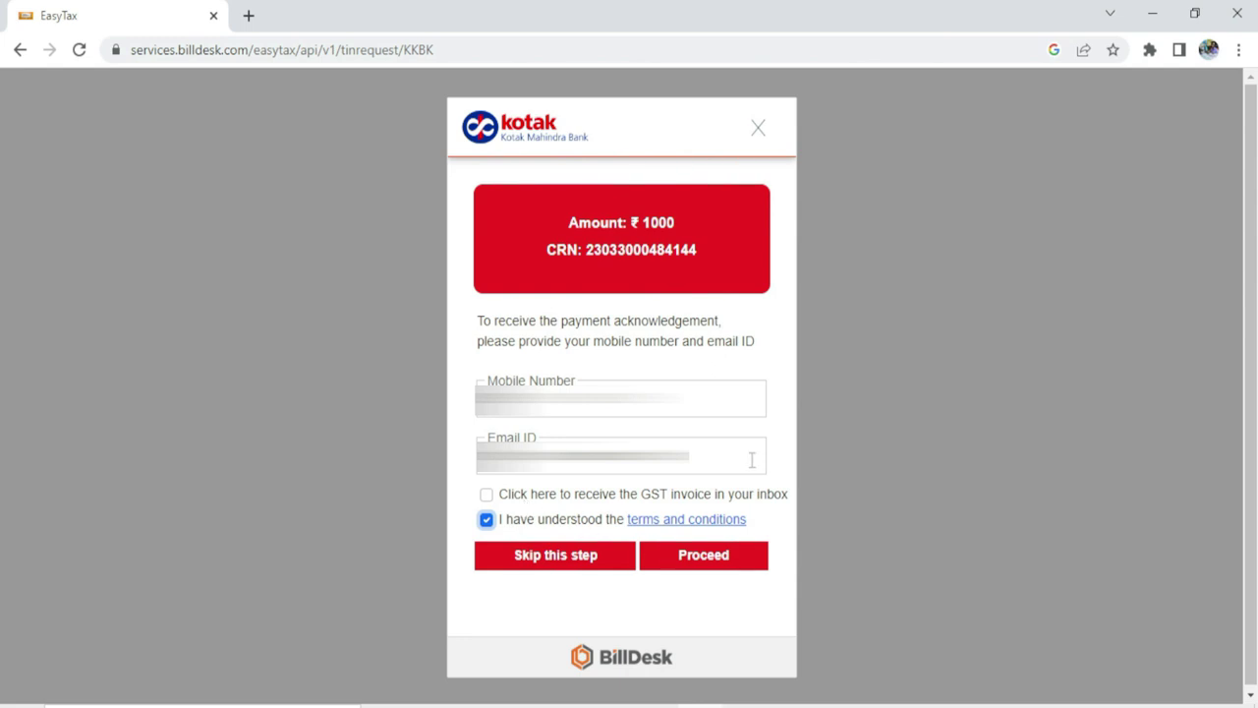
pyautogui.click(706, 561)
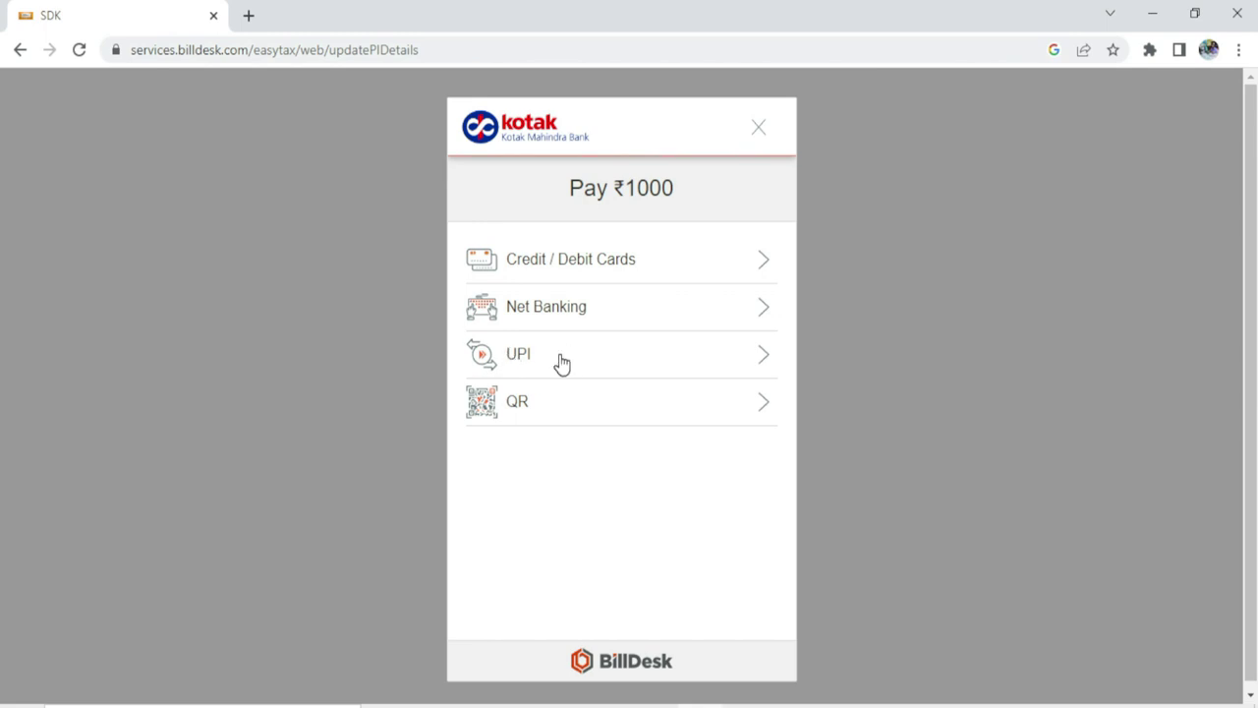
# - Pay the ₹1000 challan by UPI with PhonePe, entering the UPI address (VPA)
pyautogui.click(561, 364)
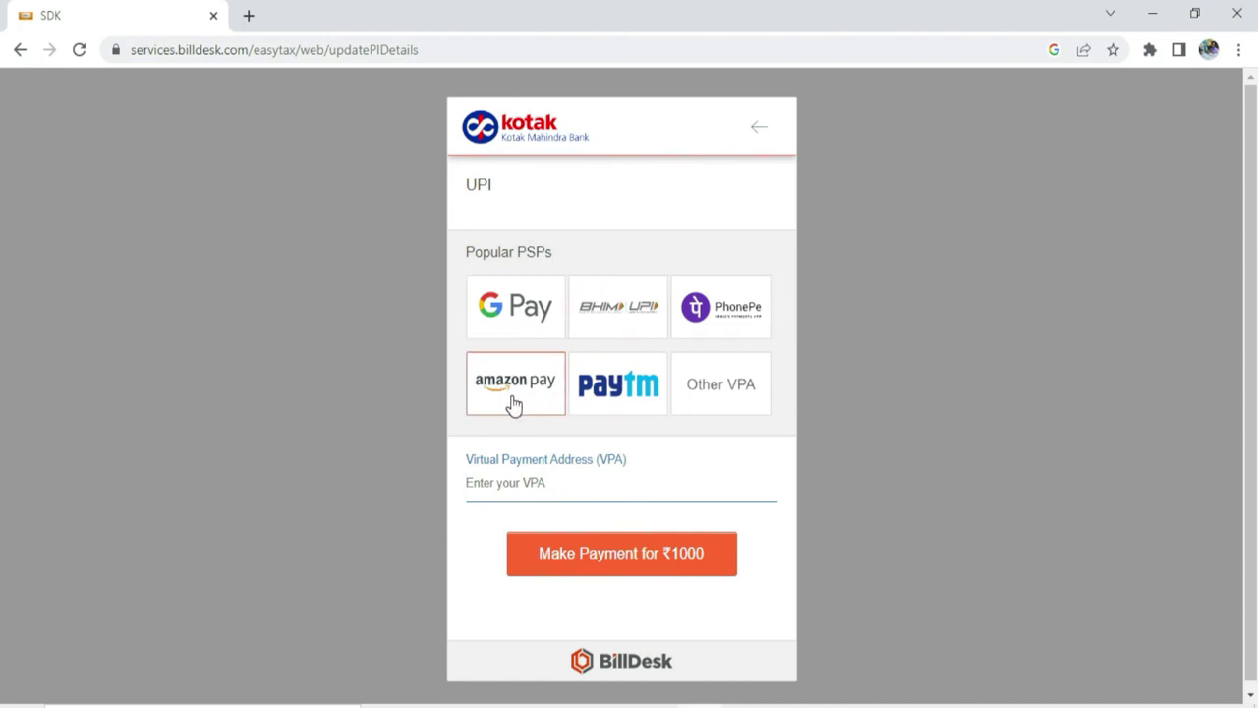
pyautogui.click(726, 395)
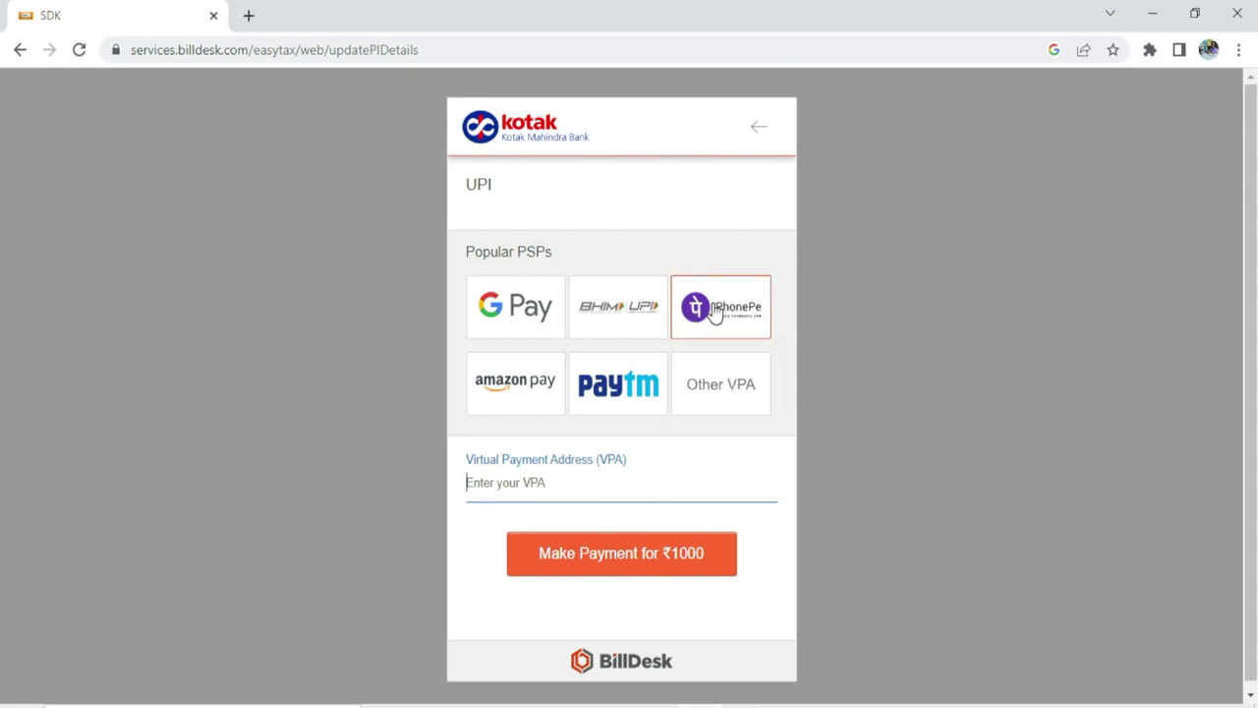
pyautogui.click(711, 313)
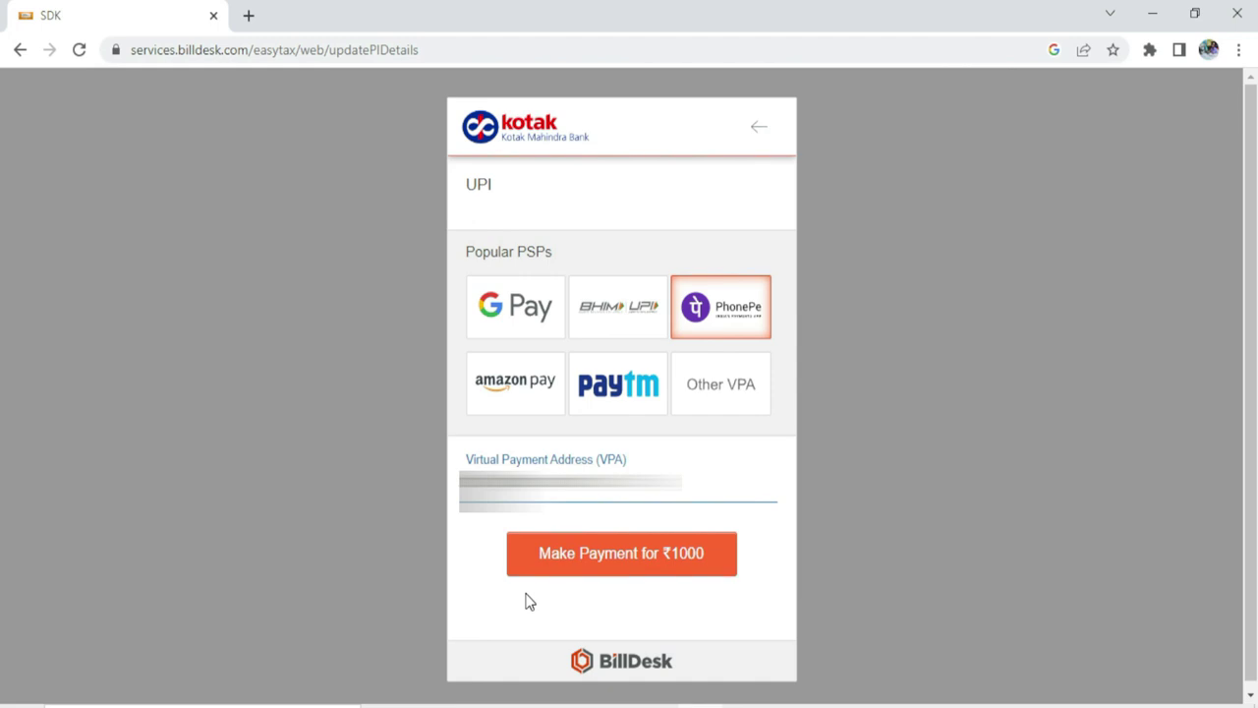
pyautogui.click(676, 562)
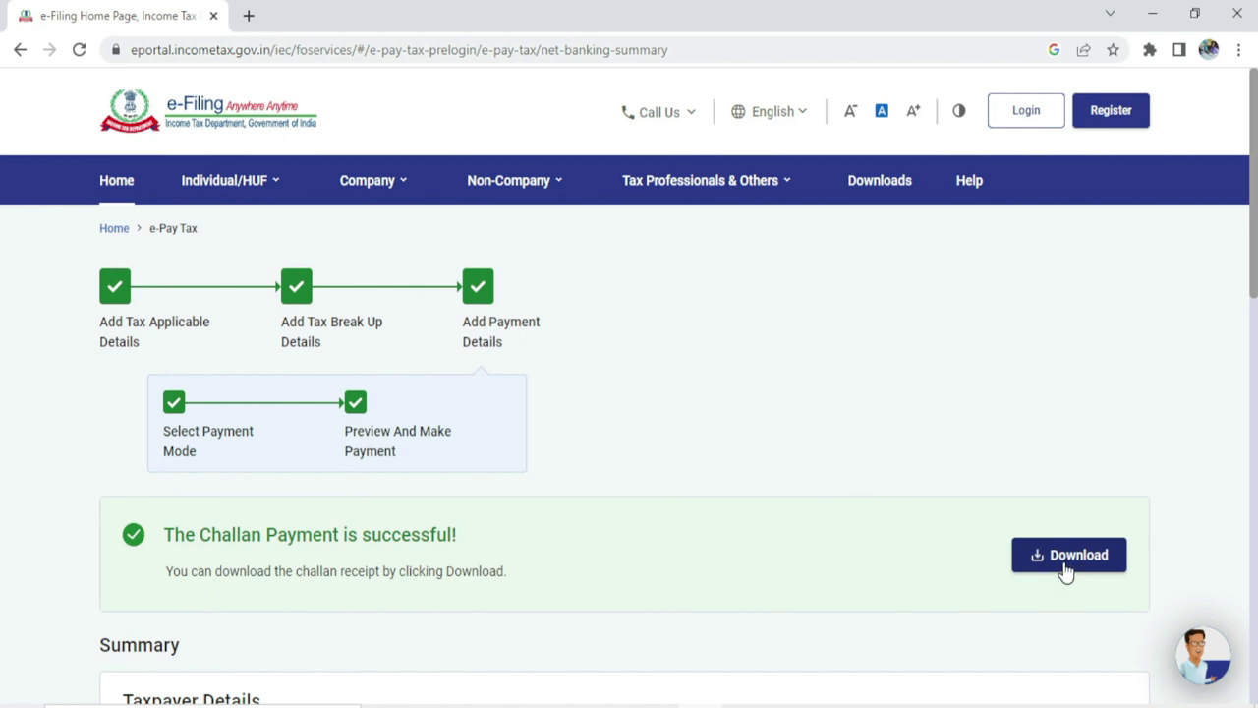
# - Download the challan receipt PDF from the success banner and open it
pyautogui.click(1067, 564)
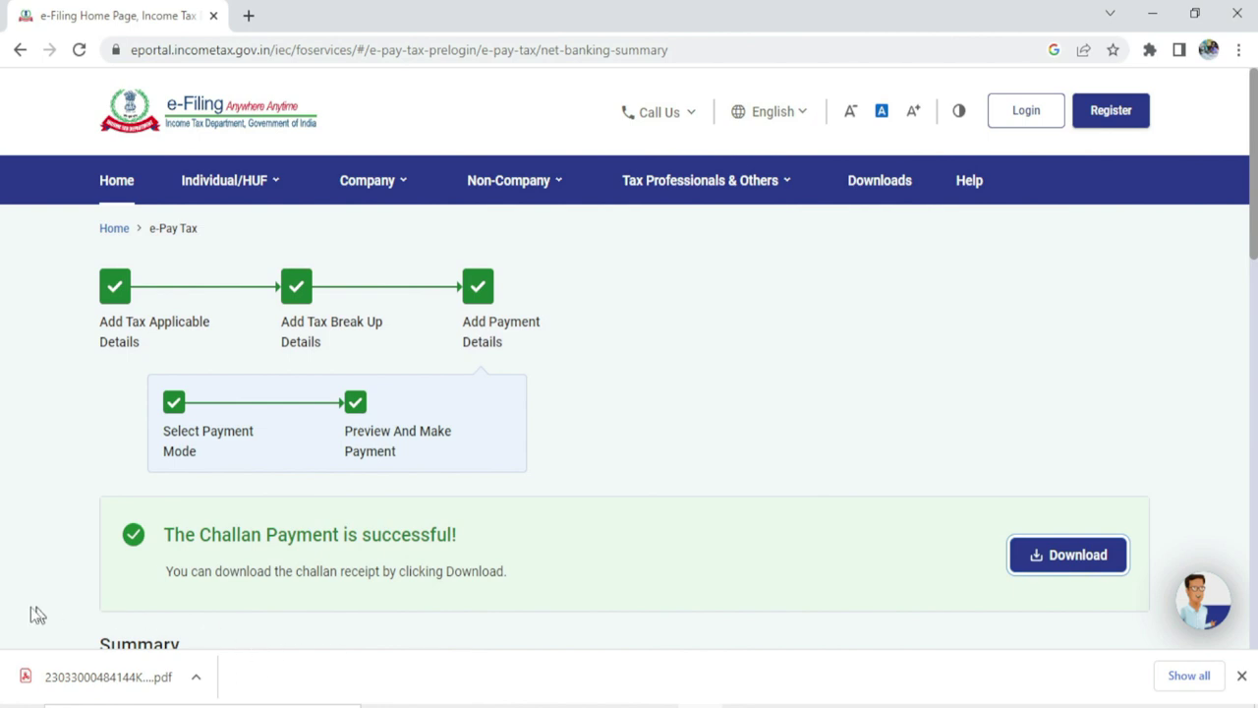
pyautogui.click(108, 677)
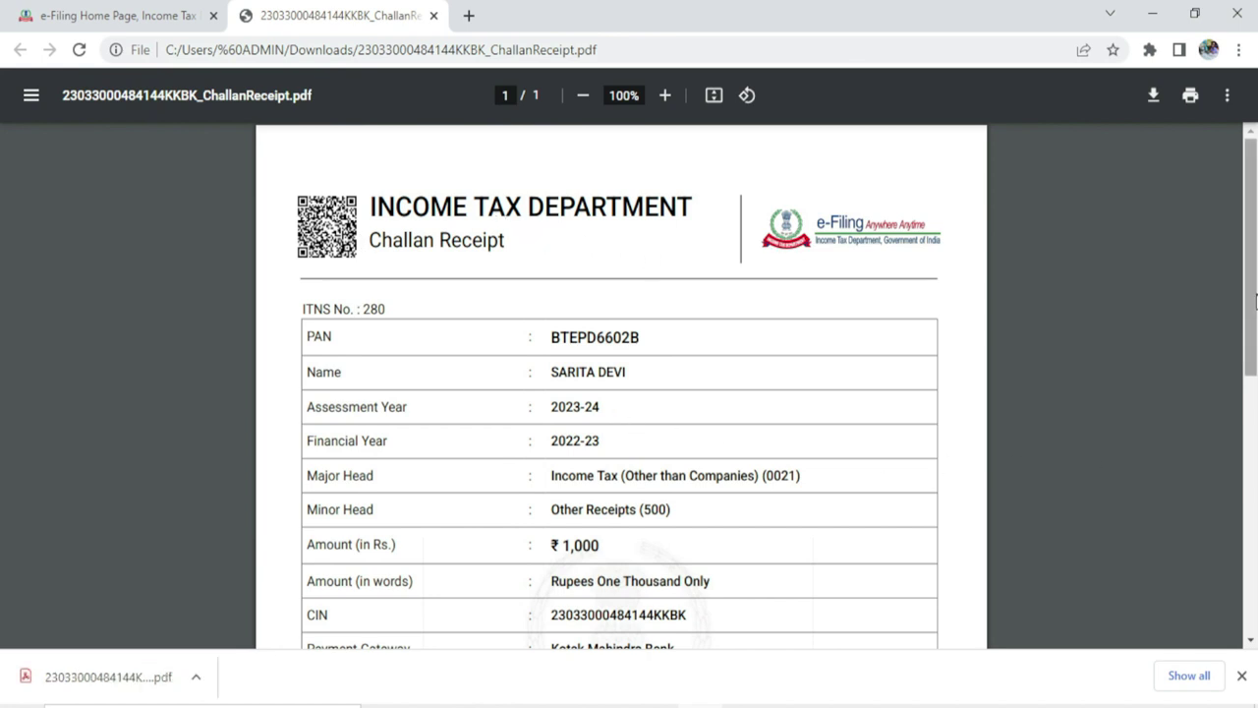
pyautogui.moveTo(606, 546); pyautogui.dragTo(562, 547)
pyautogui.click(766, 537)
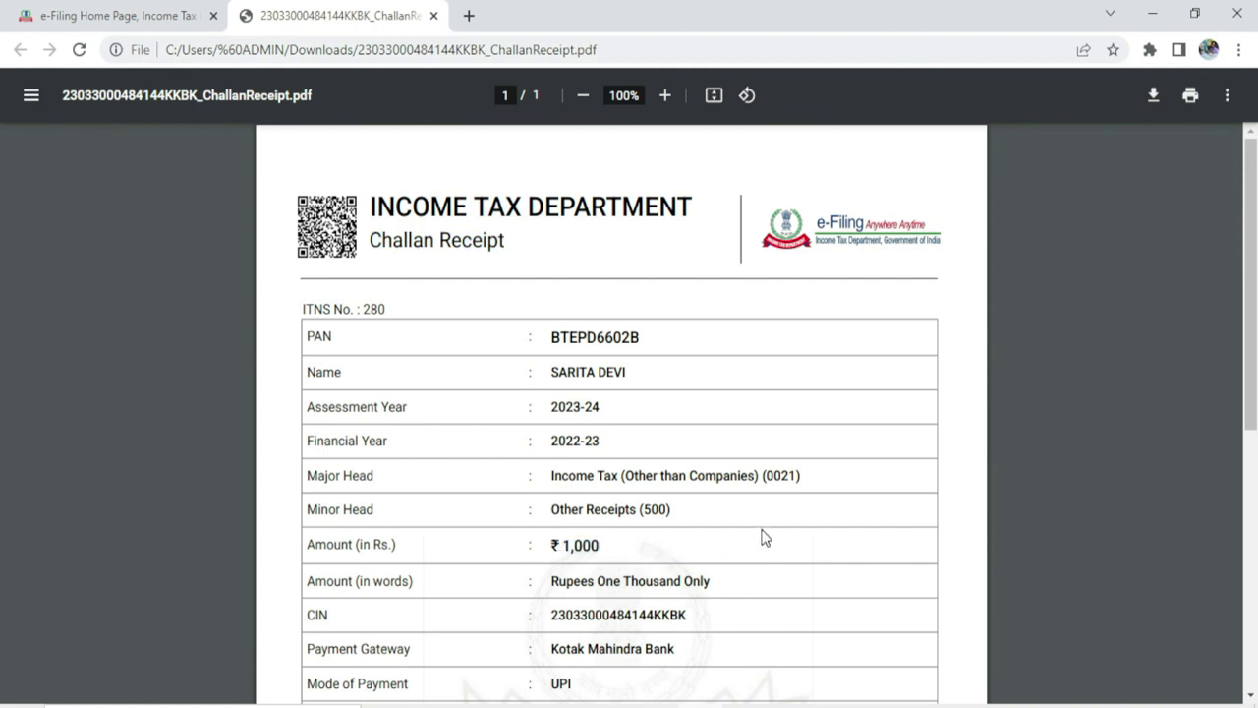